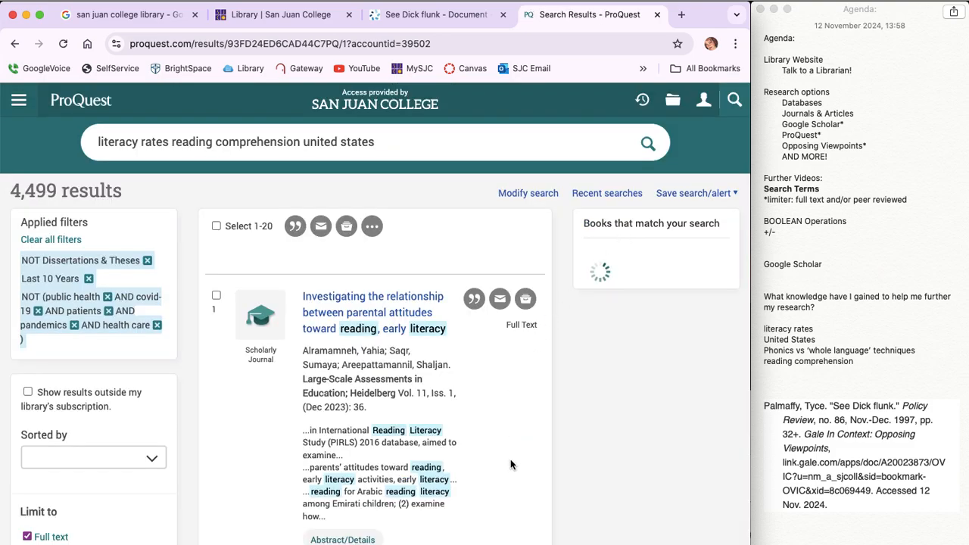
# Step: Open the third search result, "Exploring the Literacy Experiences of Preservice Early Childhood Teachers"
pyautogui.scroll(-1, 509, 398)
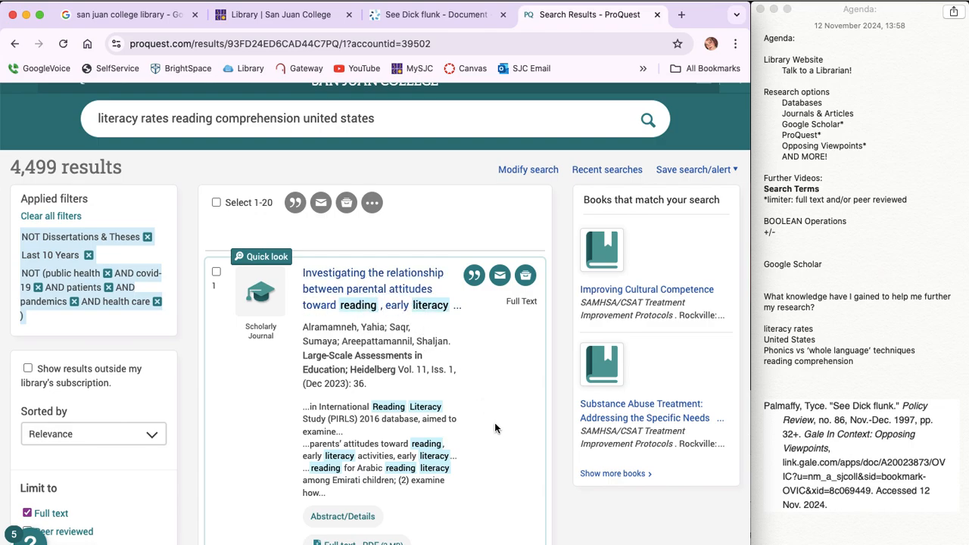
pyautogui.scroll(-1, 495, 425)
pyautogui.scroll(-10, 495, 429)
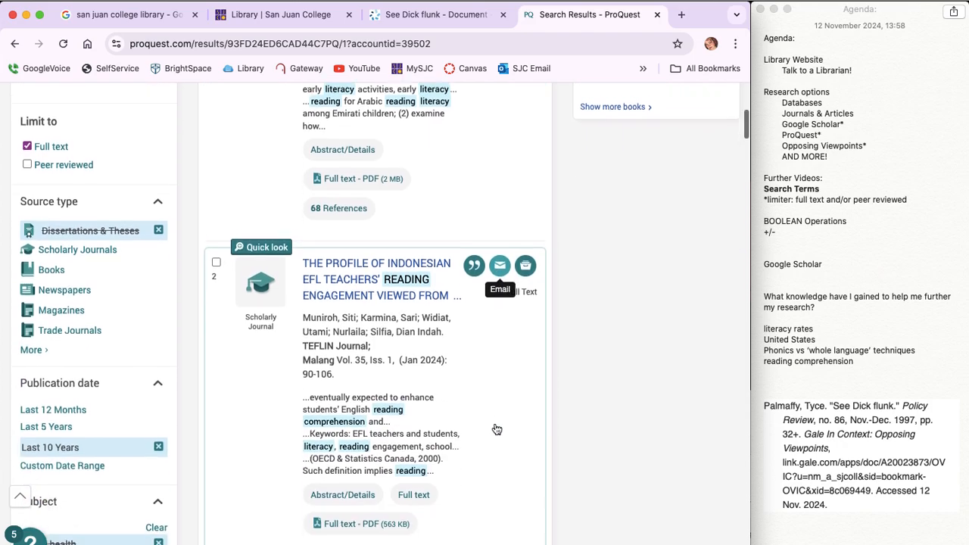
pyautogui.scroll(-1, 494, 428)
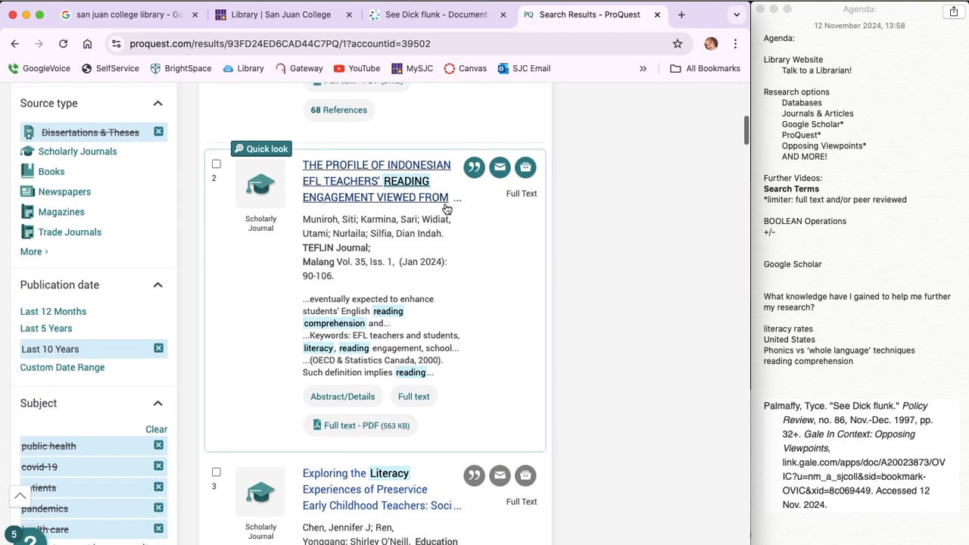
pyautogui.scroll(-7, 437, 394)
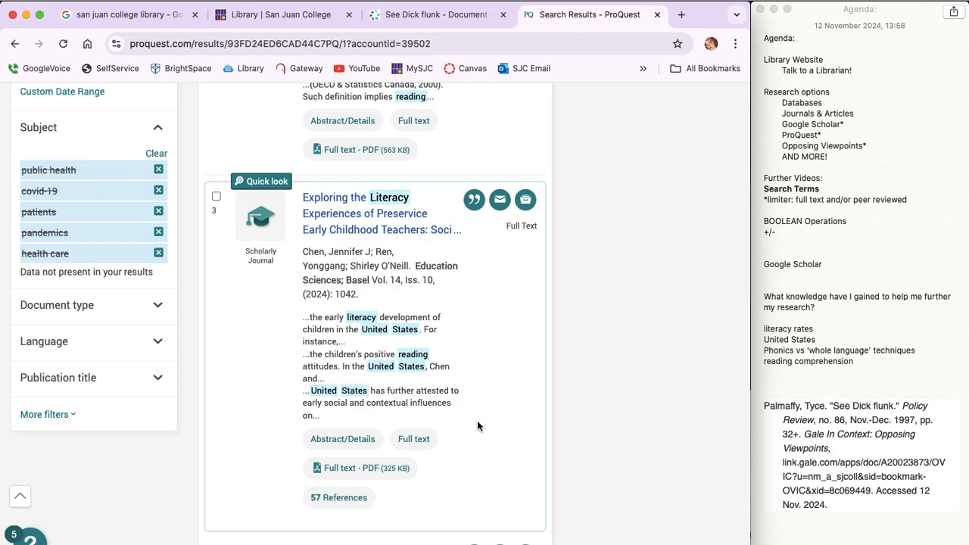
pyautogui.click(369, 222)
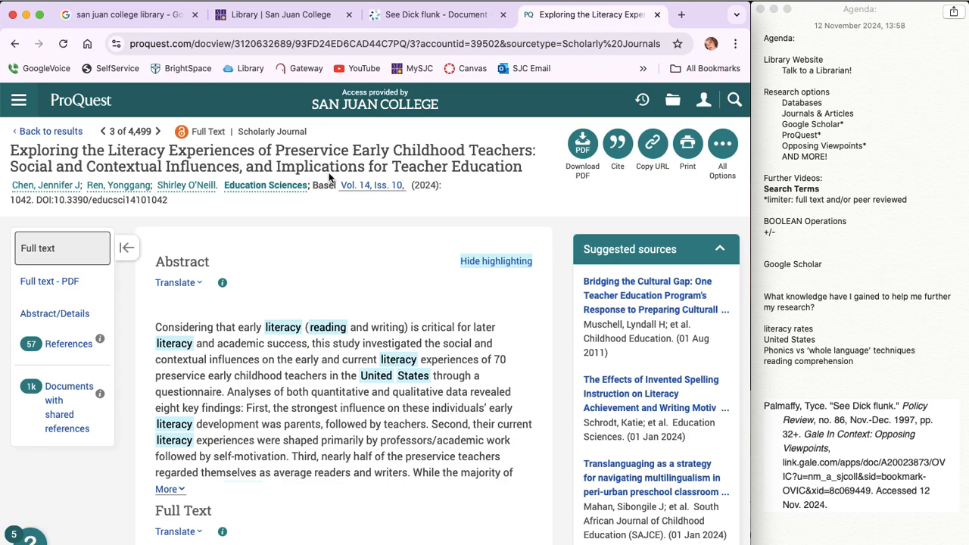
# Step: Skim the article's abstract and introduction, then download its full-text PDF
pyautogui.scroll(-5, 293, 323)
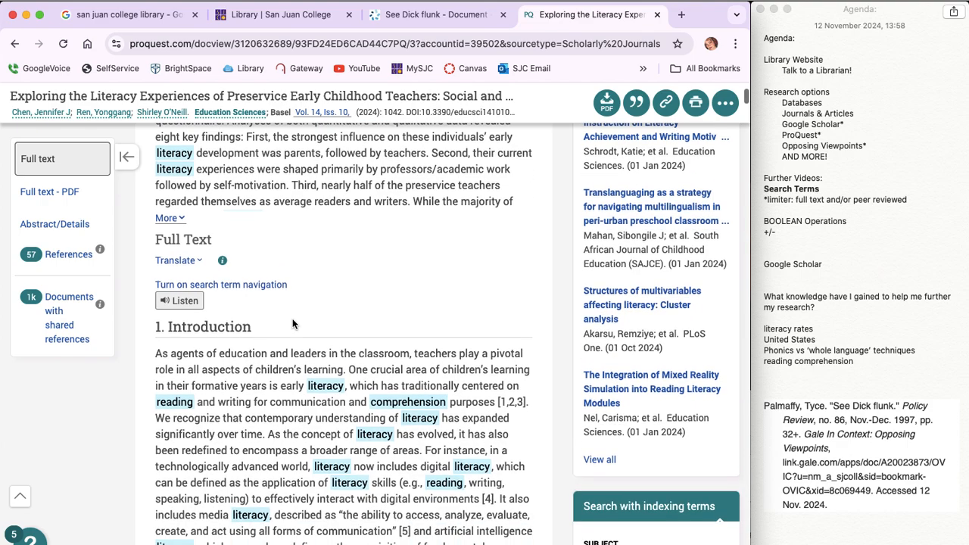
pyautogui.scroll(3, 295, 303)
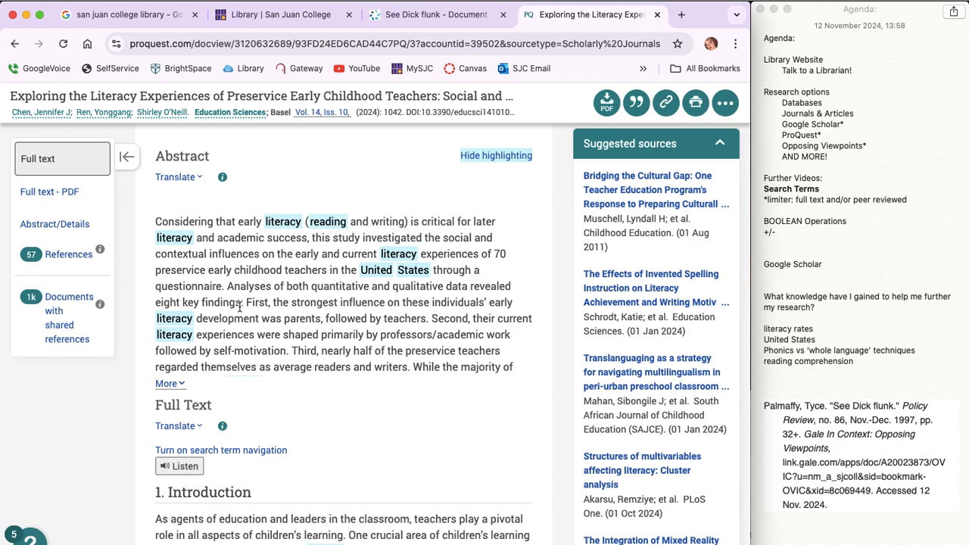
pyautogui.scroll(3, 239, 306)
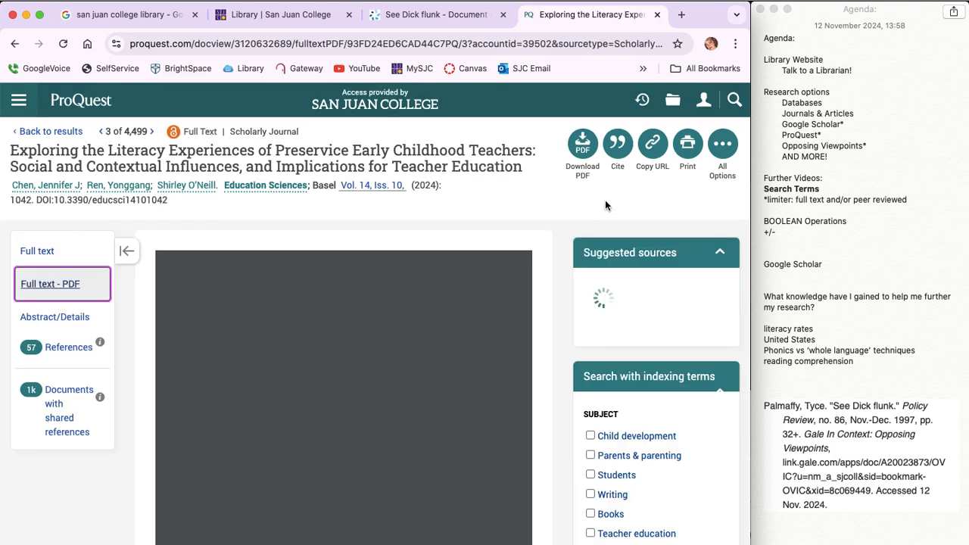
pyautogui.click(583, 144)
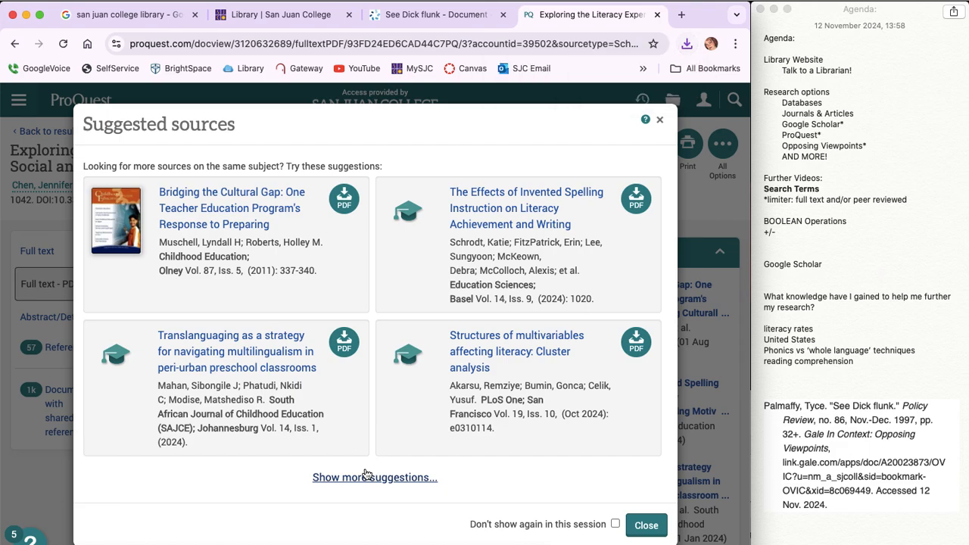
# Step: Expand the suggested sources on the same subject, look through them and dismiss the suggestions
pyautogui.click(366, 474)
pyautogui.scroll(-5, 392, 398)
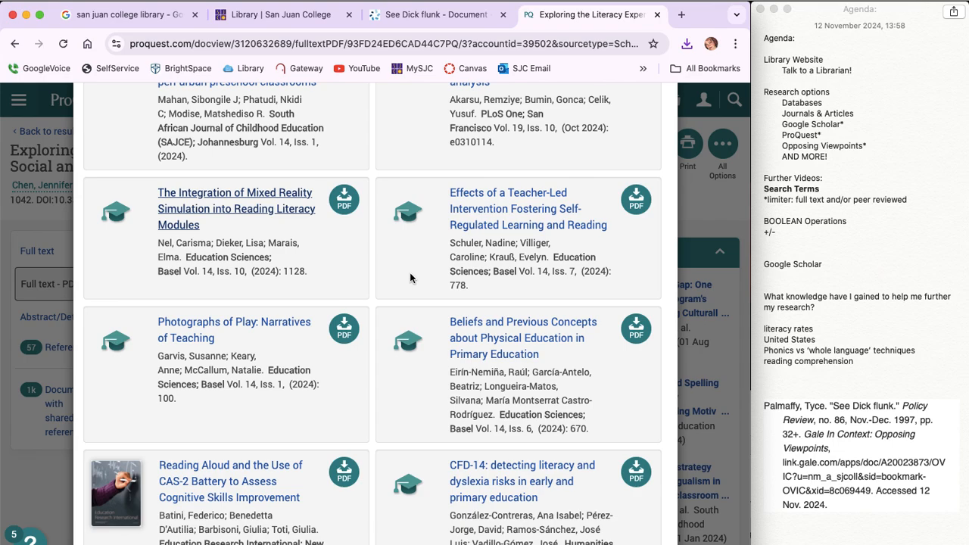
pyautogui.scroll(-2, 411, 277)
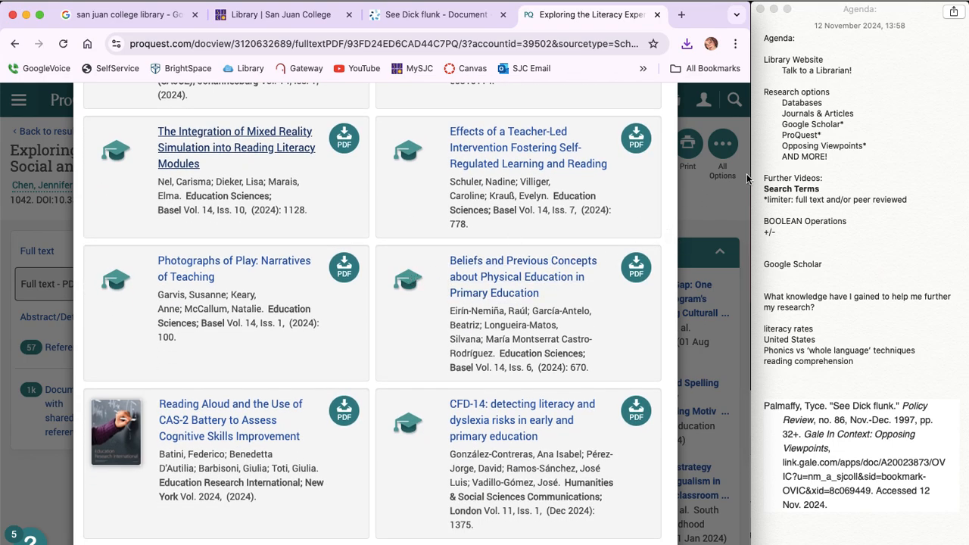
pyautogui.scroll(5, 611, 237)
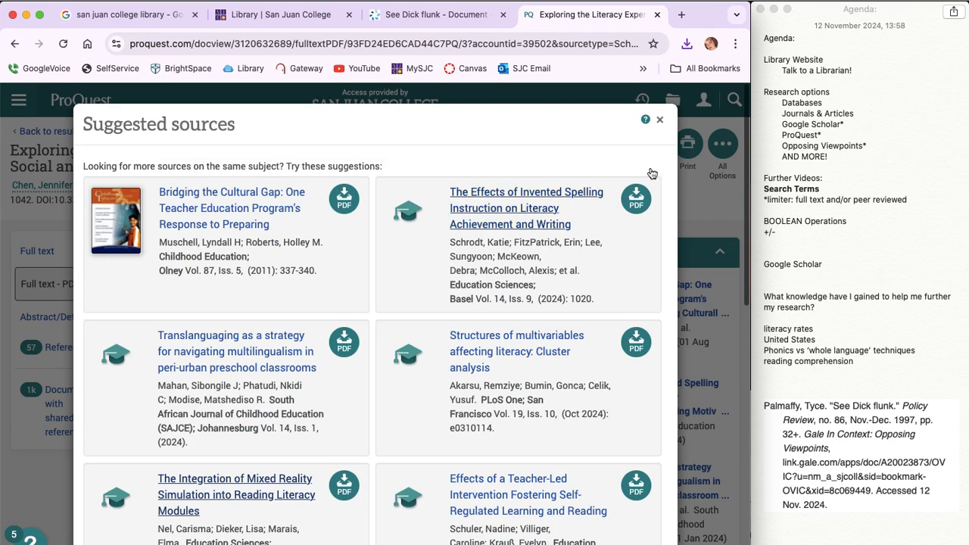
pyautogui.click(659, 121)
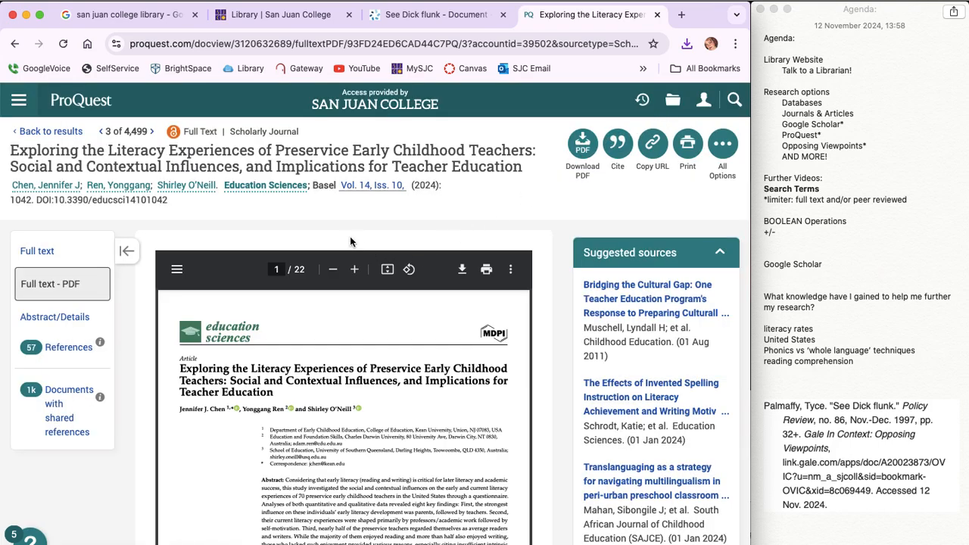
# Step: Generate the article's citation in MLA 8th Edition style and copy it
pyautogui.click(617, 147)
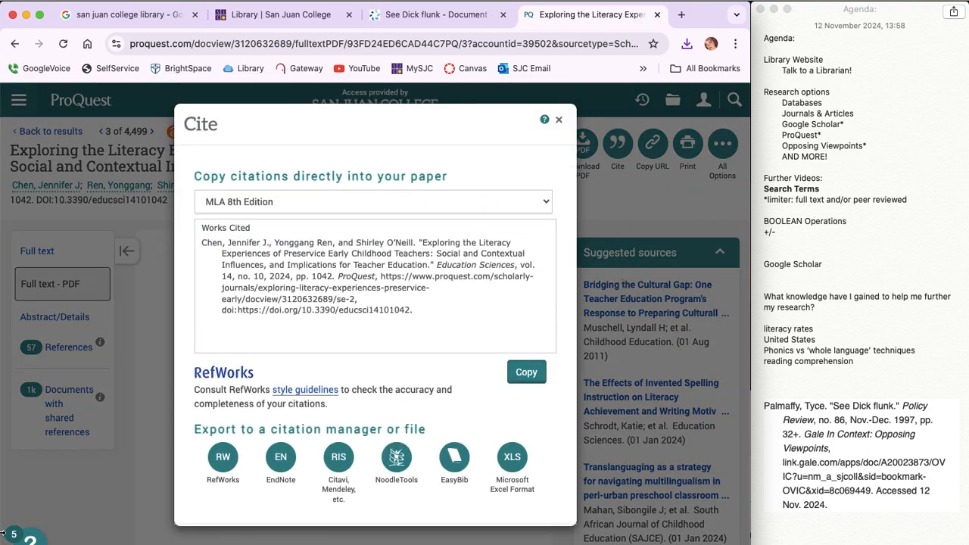
pyautogui.click(318, 206)
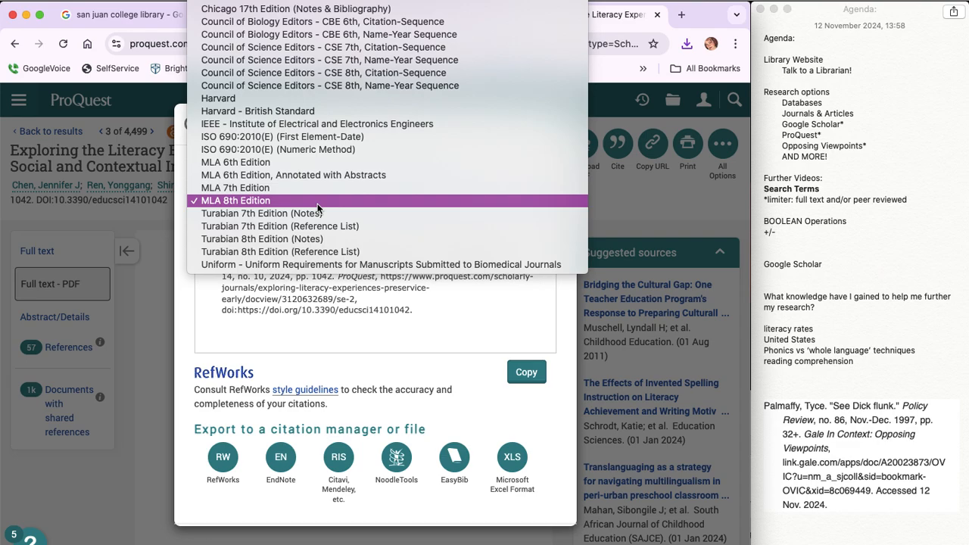
pyautogui.click(318, 205)
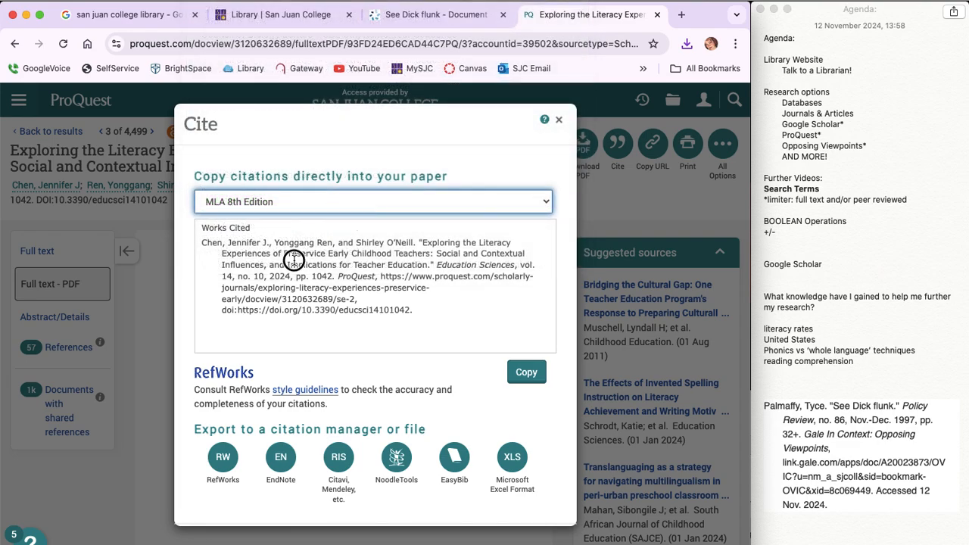
pyautogui.tripleClick(294, 261)
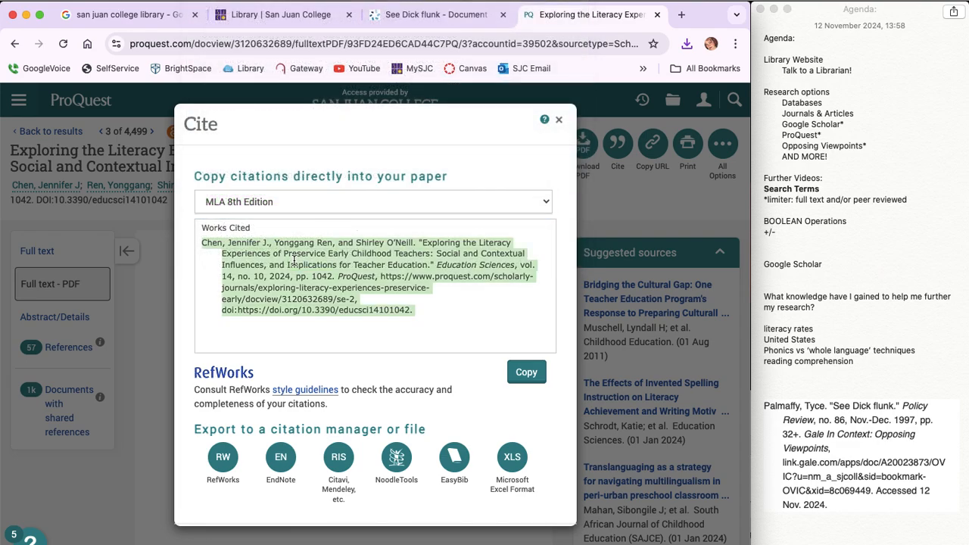
pyautogui.click(527, 374)
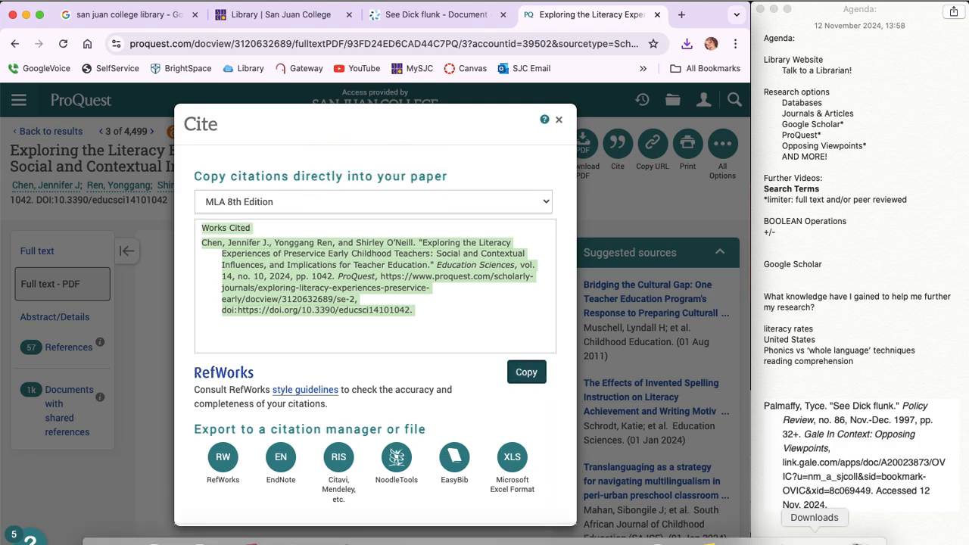
# Step: Open the downloaded Exploring_the_Literacy_Experie.pdf in Preview, raise its window to the screen's upper edge and show the markup tools
pyautogui.click(814, 541)
pyautogui.click(814, 517)
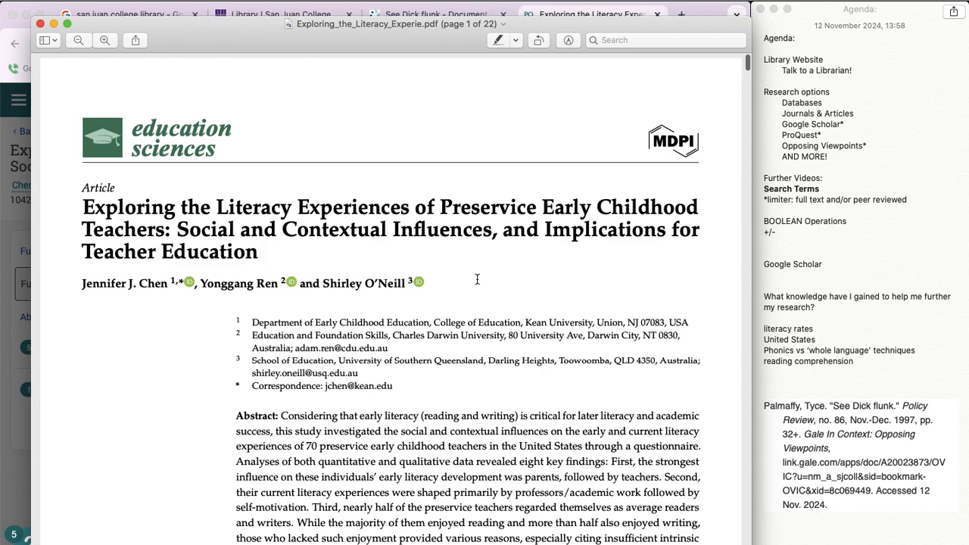
pyautogui.moveTo(242, 39); pyautogui.dragTo(243, 10)
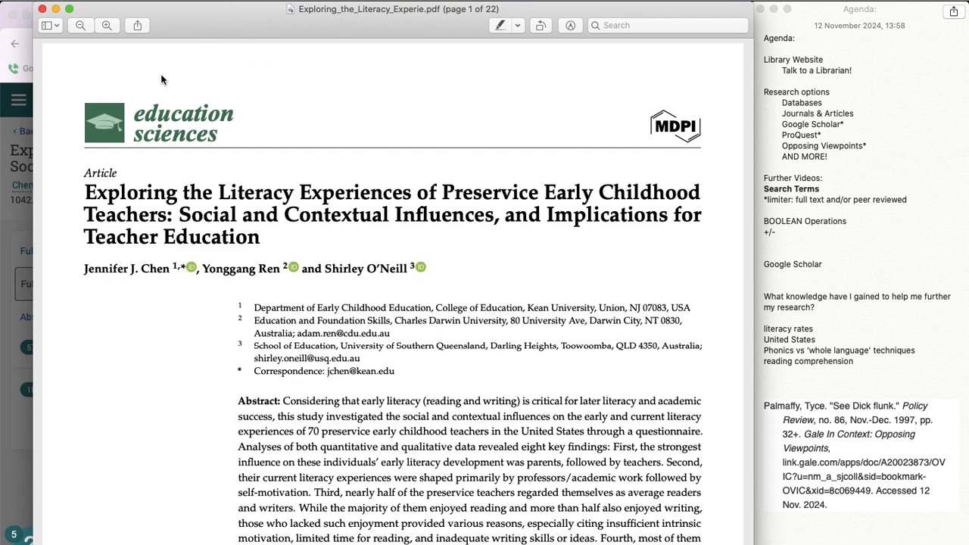
pyautogui.press('super+shift+a')
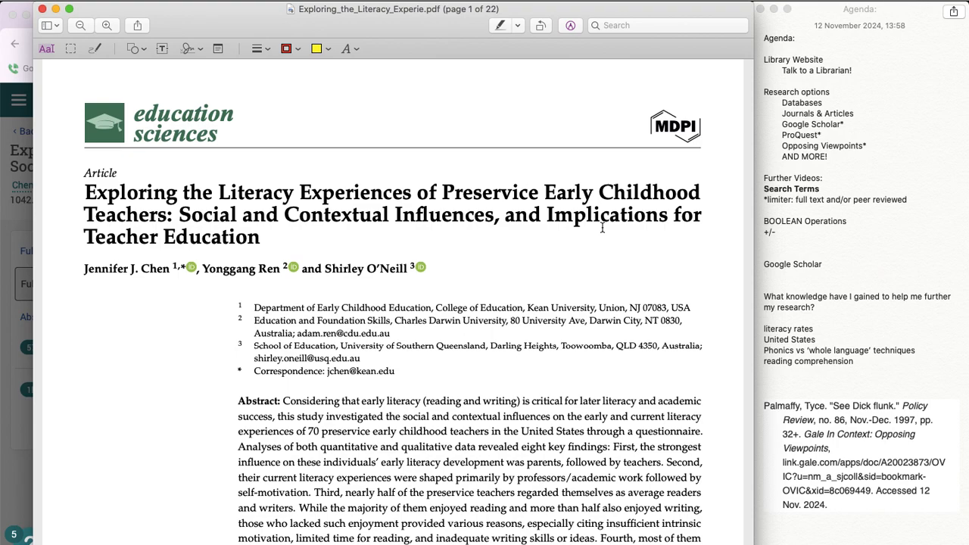
# Step: In the Agenda note, add the heading "Annotated Bibliography" below the search terms and paste the copied citation under it
pyautogui.click(791, 367)
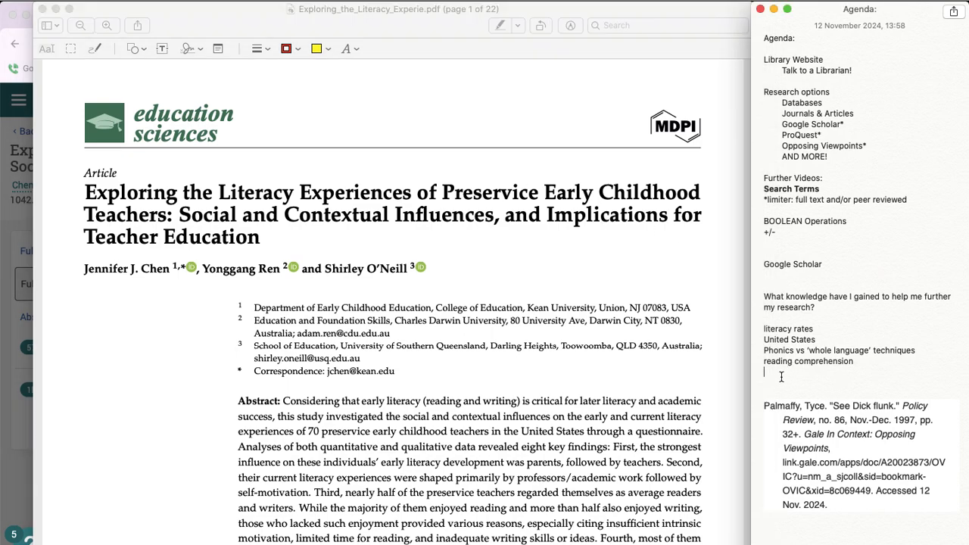
pyautogui.press('Return')
pyautogui.press('Return')
pyautogui.press('Return')
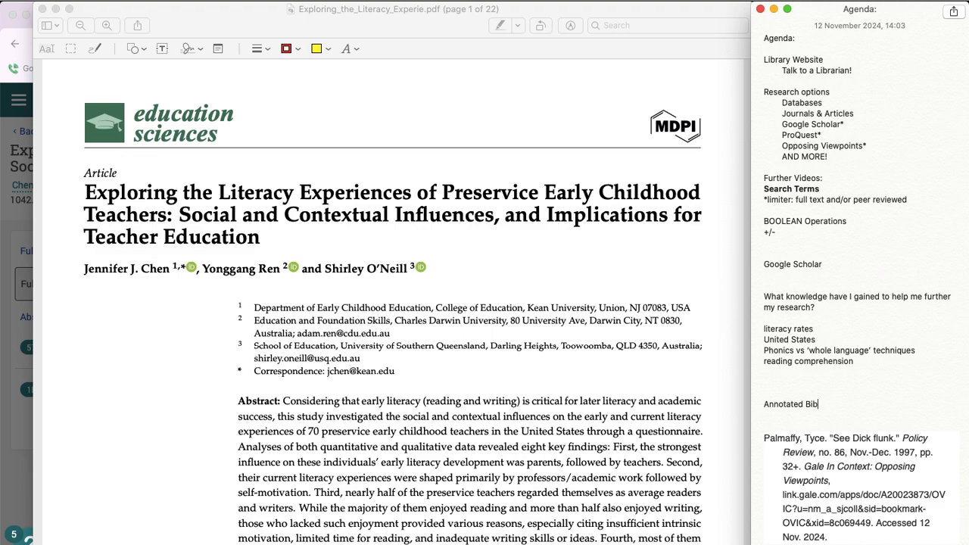
pyautogui.write('Annotated Bibliography')
pyautogui.press('Return')
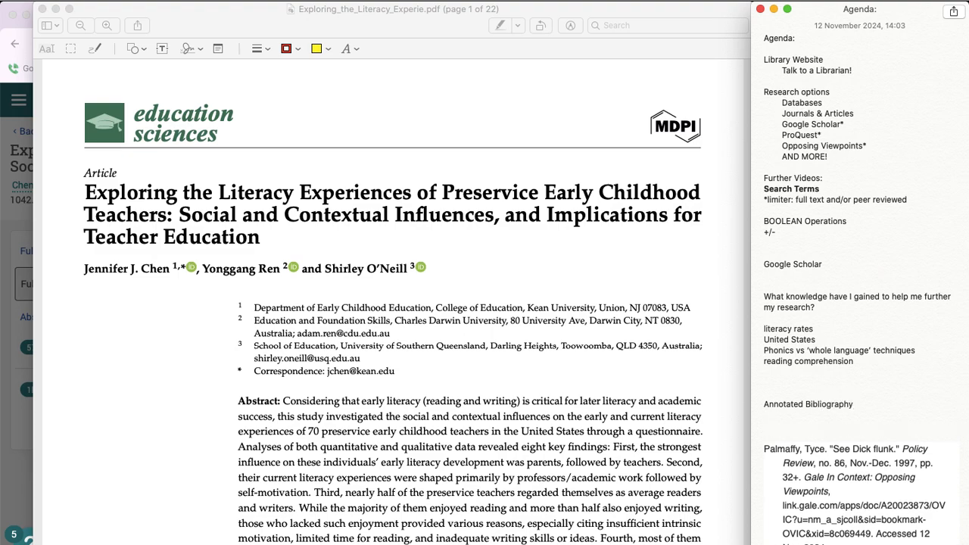
pyautogui.press('super+v')
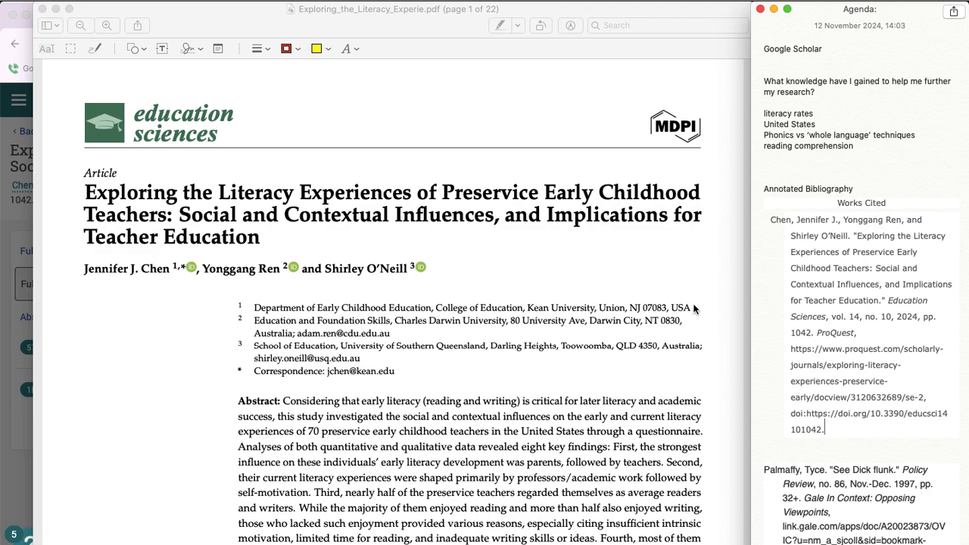
# Step: Back in the PDF, add a text box above the article title on page 1 and paste the citation into it
pyautogui.click(277, 135)
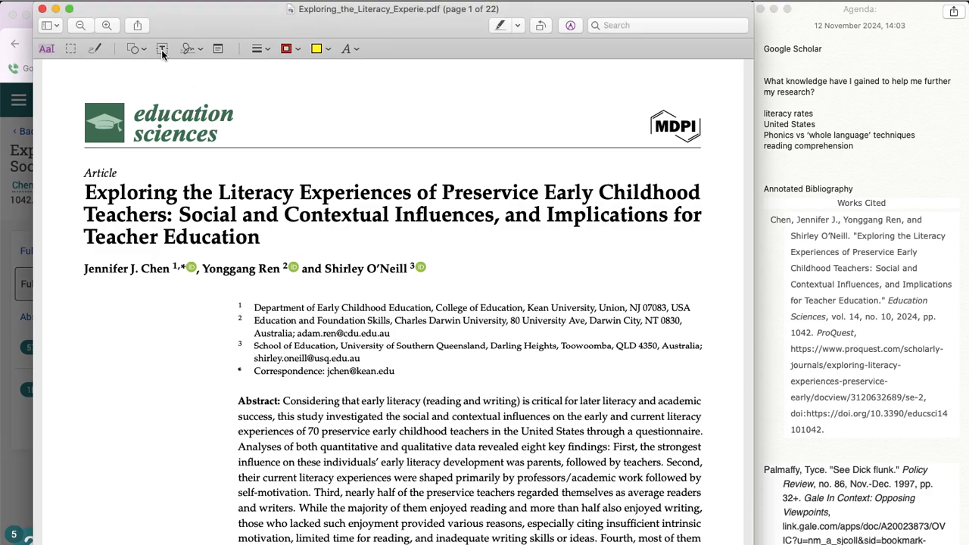
pyautogui.click(162, 50)
pyautogui.moveTo(392, 304)
pyautogui.mouseDown()
pyautogui.moveTo(175, 97)
pyautogui.moveTo(105, 85)
pyautogui.moveTo(202, 87)
pyautogui.mouseUp()
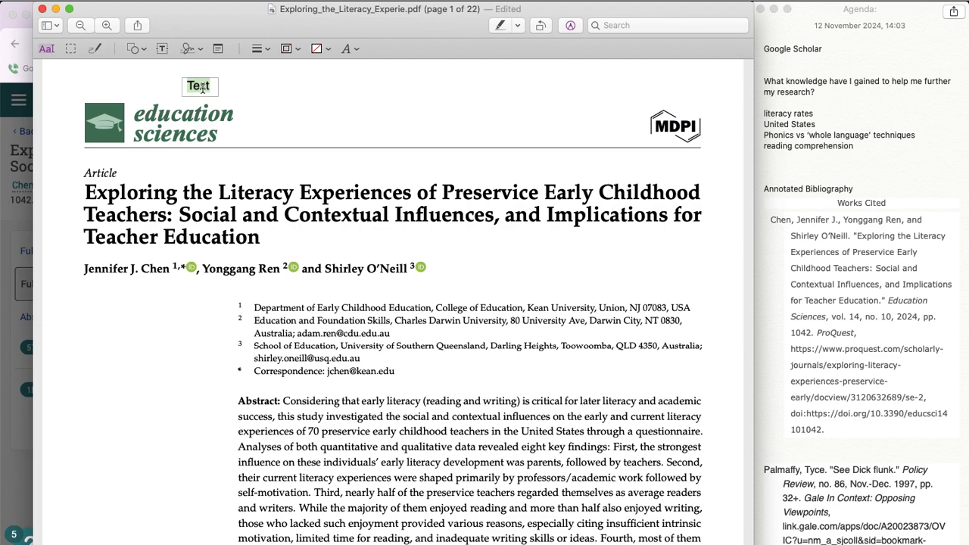
pyautogui.press('super+v')
pyautogui.click(151, 99)
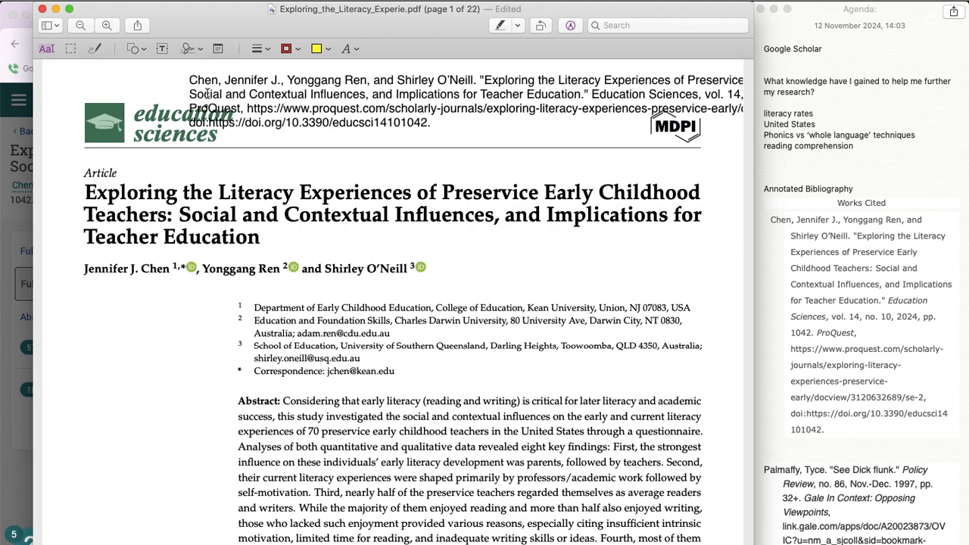
# Step: Fit the citation text box within the page width and delete its "Works Cited" heading and blank line
pyautogui.moveTo(243, 96); pyautogui.dragTo(117, 88)
pyautogui.moveTo(53, 79); pyautogui.dragTo(216, 76)
pyautogui.moveTo(294, 81); pyautogui.dragTo(131, 116)
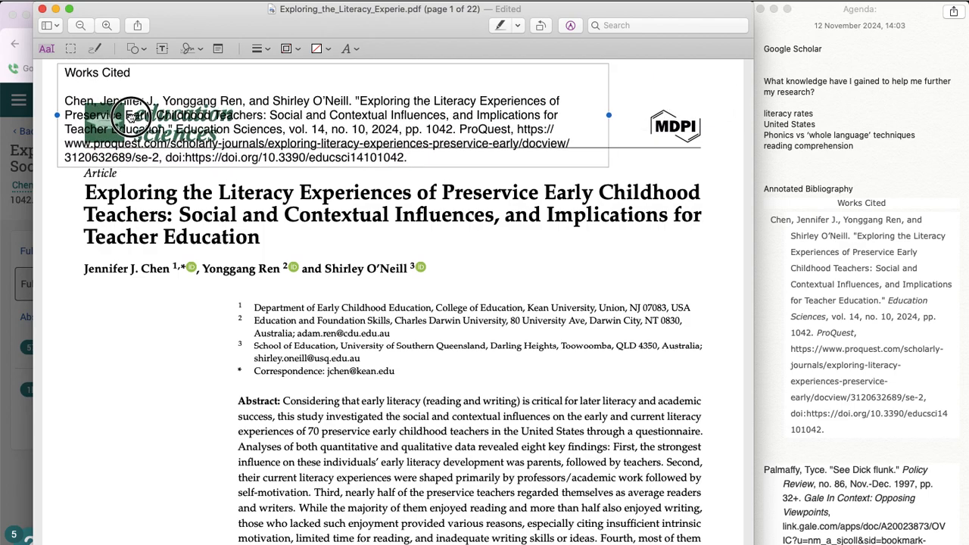
pyautogui.click(65, 100)
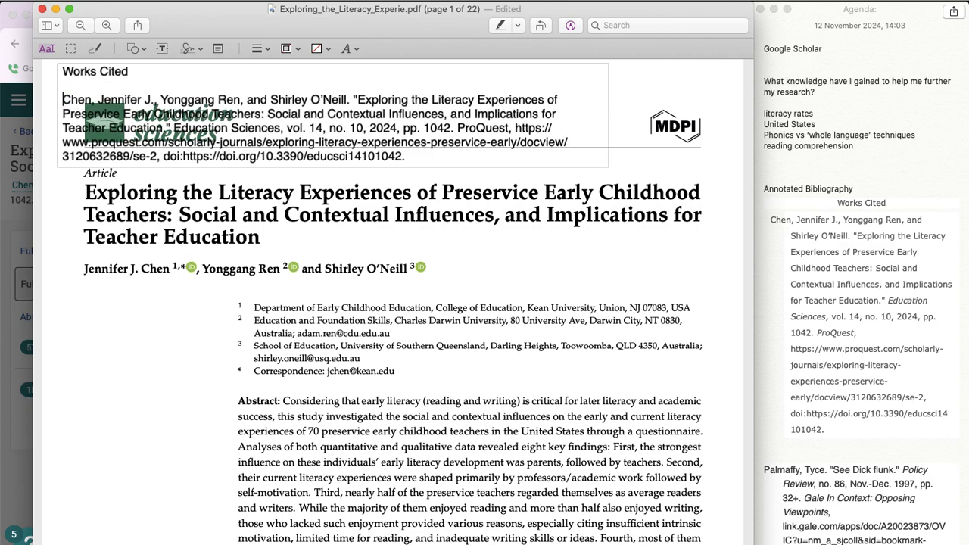
pyautogui.press('BackSpace')
pyautogui.press('BackSpace')
pyautogui.press('BackSpace')
pyautogui.press('BackSpace')
pyautogui.press('BackSpace')
pyautogui.press('BackSpace')
pyautogui.press('BackSpace')
pyautogui.press('BackSpace')
pyautogui.press('BackSpace')
pyautogui.press('BackSpace')
pyautogui.press('BackSpace')
pyautogui.press('BackSpace')
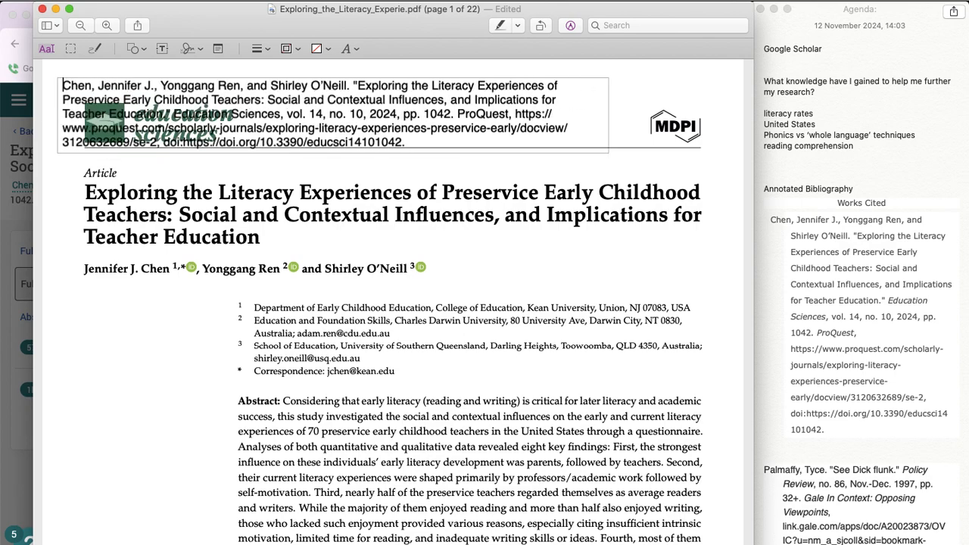
# Step: Reshape the citation text box into a narrow column and place it in the page's left margin beside the affiliations and abstract
pyautogui.click(231, 197)
pyautogui.click(454, 92)
pyautogui.moveTo(609, 115); pyautogui.dragTo(739, 104)
pyautogui.moveTo(542, 111); pyautogui.dragTo(559, 225)
pyautogui.scroll(-6, 392, 342)
pyautogui.scroll(4, 392, 340)
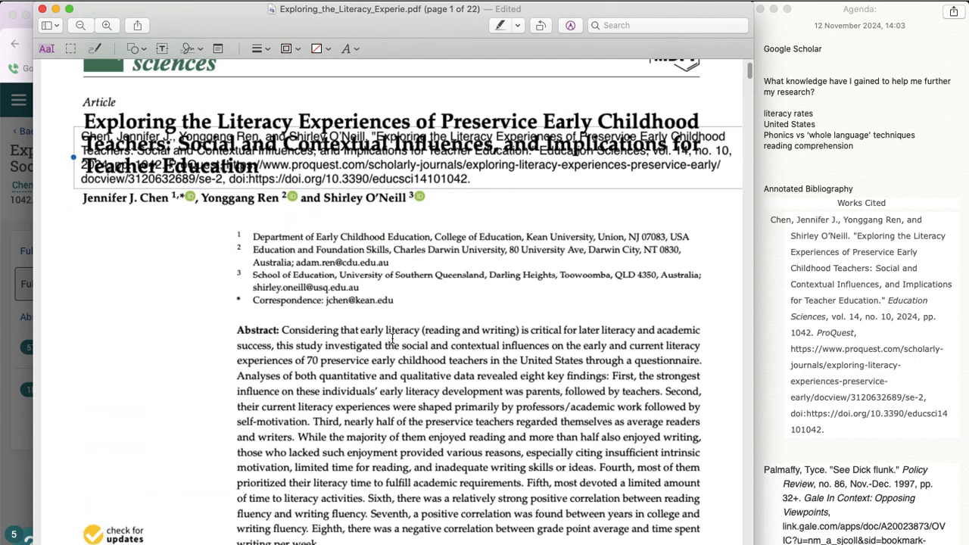
pyautogui.moveTo(374, 164); pyautogui.dragTo(354, 257)
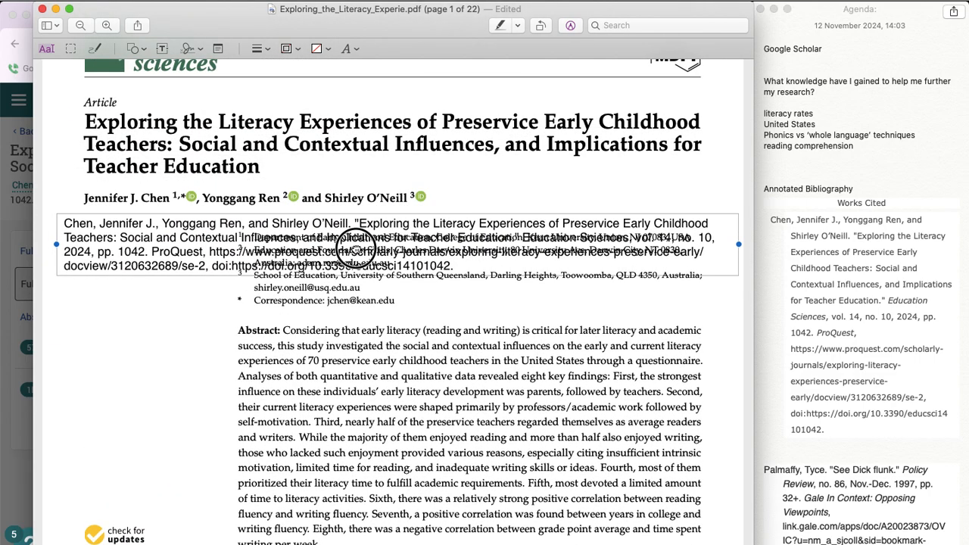
pyautogui.moveTo(738, 234); pyautogui.dragTo(223, 277)
pyautogui.moveTo(164, 281); pyautogui.dragTo(163, 393)
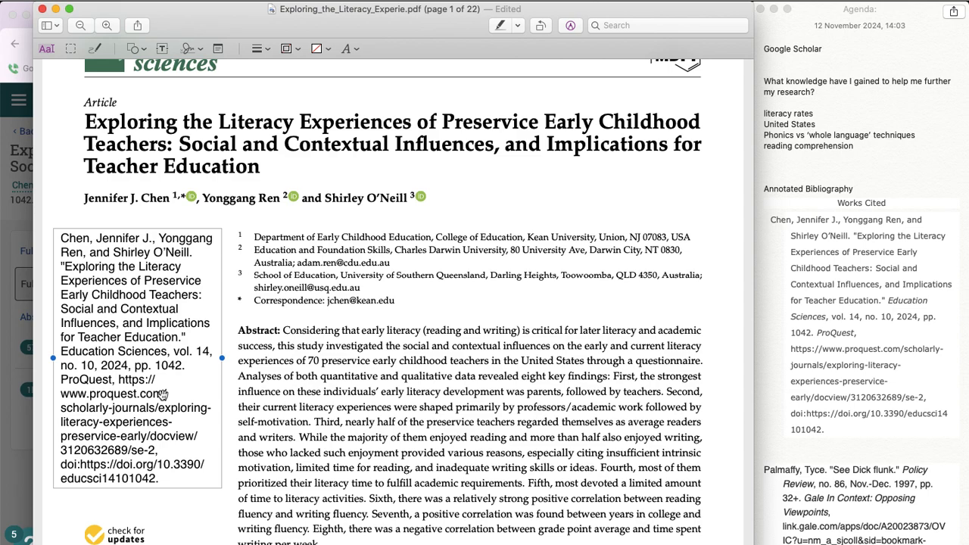
# Step: Give the citation text box a thin red border and deselect it
pyautogui.click(297, 48)
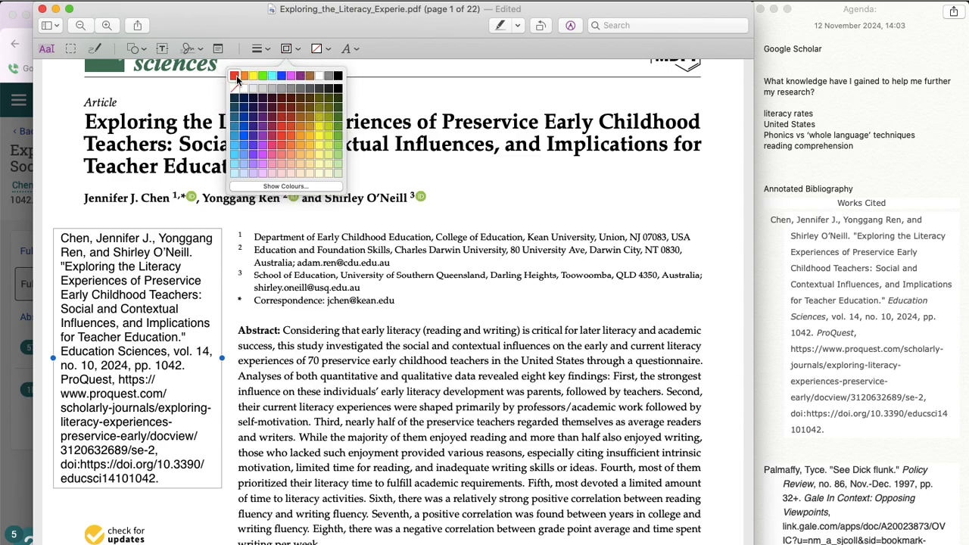
pyautogui.click(235, 77)
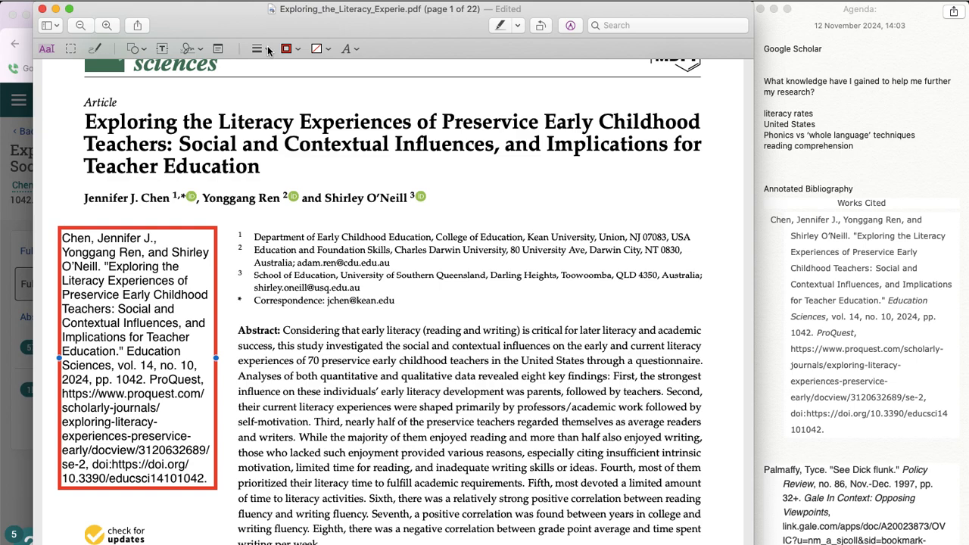
pyautogui.click(268, 51)
pyautogui.click(266, 78)
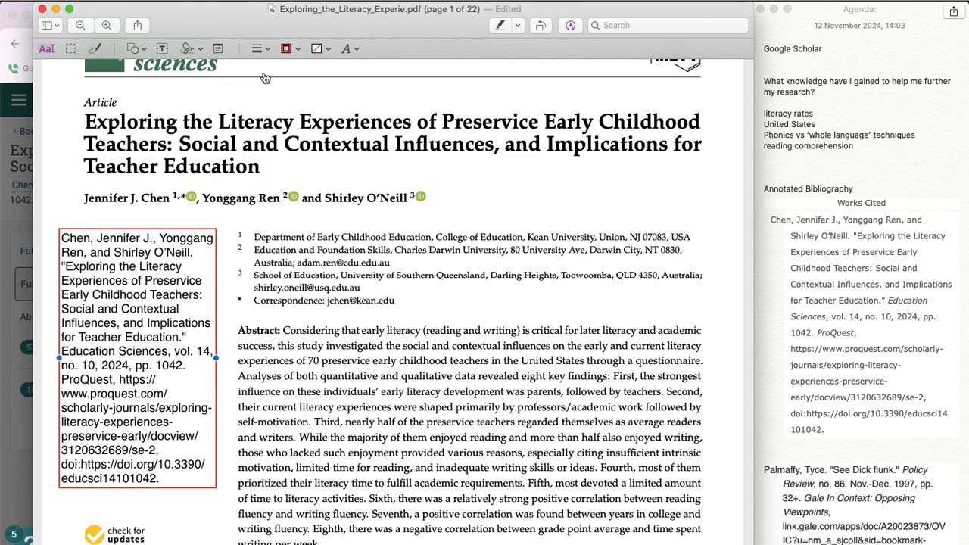
pyautogui.click(245, 286)
pyautogui.scroll(1, 617, 274)
pyautogui.scroll(-15, 617, 273)
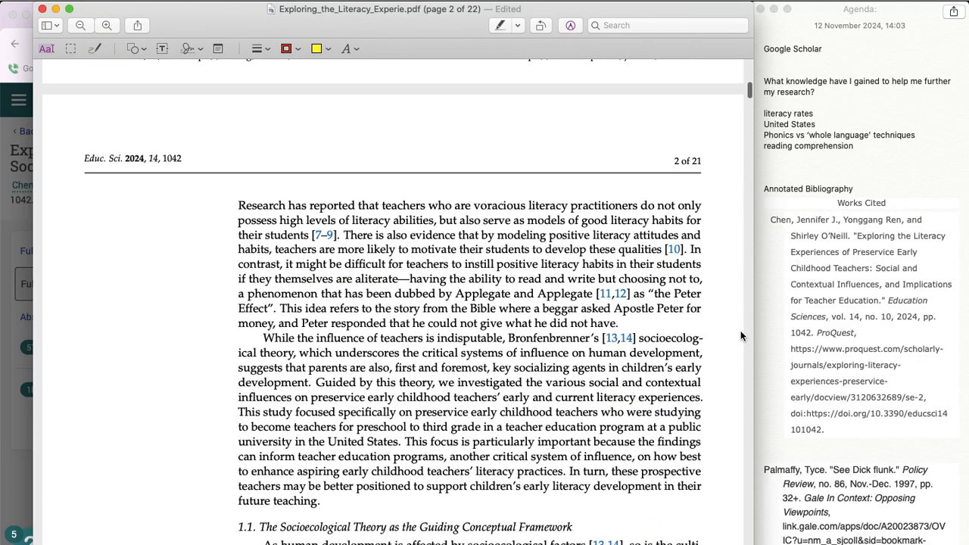
pyautogui.scroll(-10, 617, 420)
pyautogui.scroll(10, 596, 428)
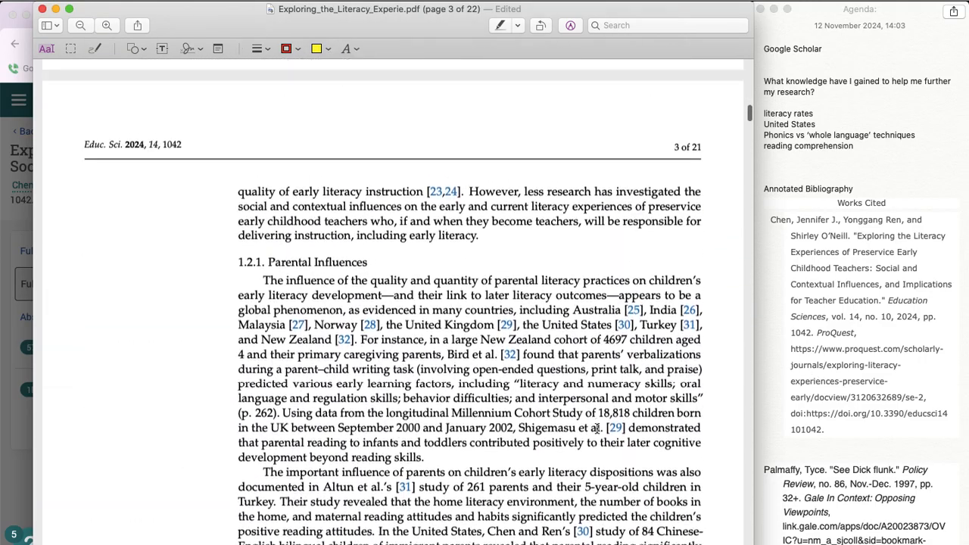
pyautogui.scroll(20, 597, 429)
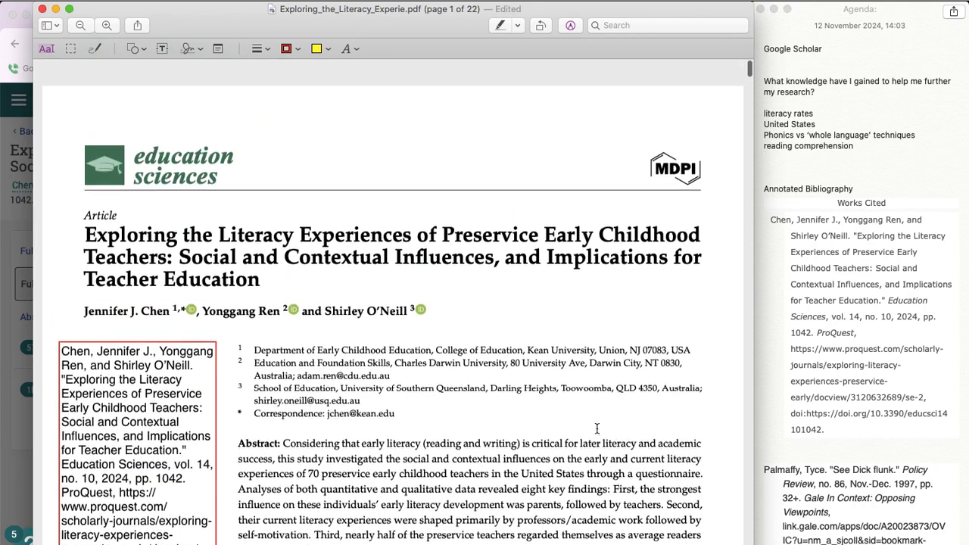
# Step: Delete the ProQuest web address from the new citation under Annotated Bibliography in the Agenda note
pyautogui.click(833, 422)
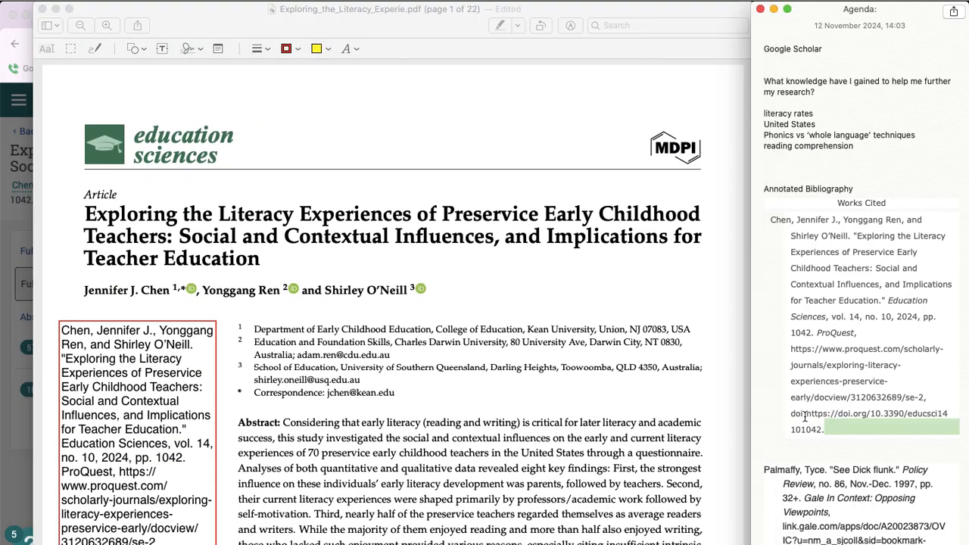
pyautogui.click(806, 414)
pyautogui.moveTo(930, 397); pyautogui.dragTo(787, 353)
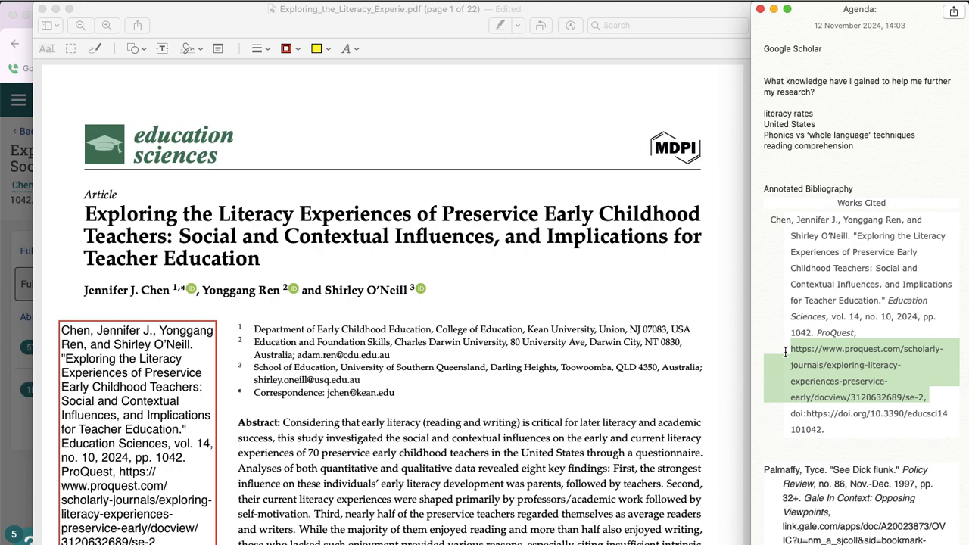
pyautogui.press('BackSpace')
# Step: Delete "ProQuest," and the "1042." after "pp." from the note's citation, leaving a space before the DOI
pyautogui.press('BackSpace')
pyautogui.press('BackSpace')
pyautogui.press('BackSpace')
pyautogui.press('BackSpace')
pyautogui.press('BackSpace')
pyautogui.press('BackSpace')
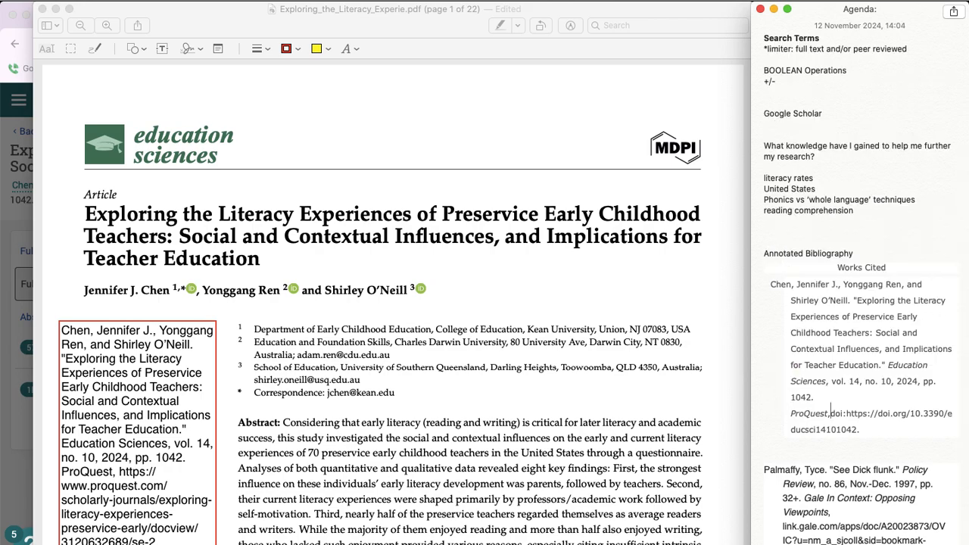
pyautogui.press('BackSpace')
pyautogui.press('BackSpace')
pyautogui.press('BackSpace')
pyautogui.press('BackSpace')
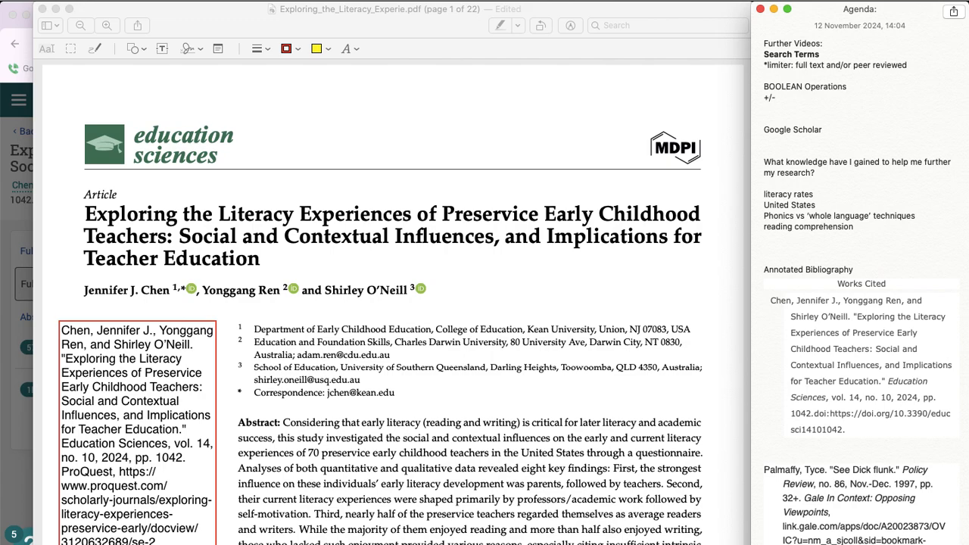
pyautogui.press('BackSpace')
pyautogui.press('BackSpace')
pyautogui.press('BackSpace')
pyautogui.press('BackSpace')
pyautogui.press('BackSpace')
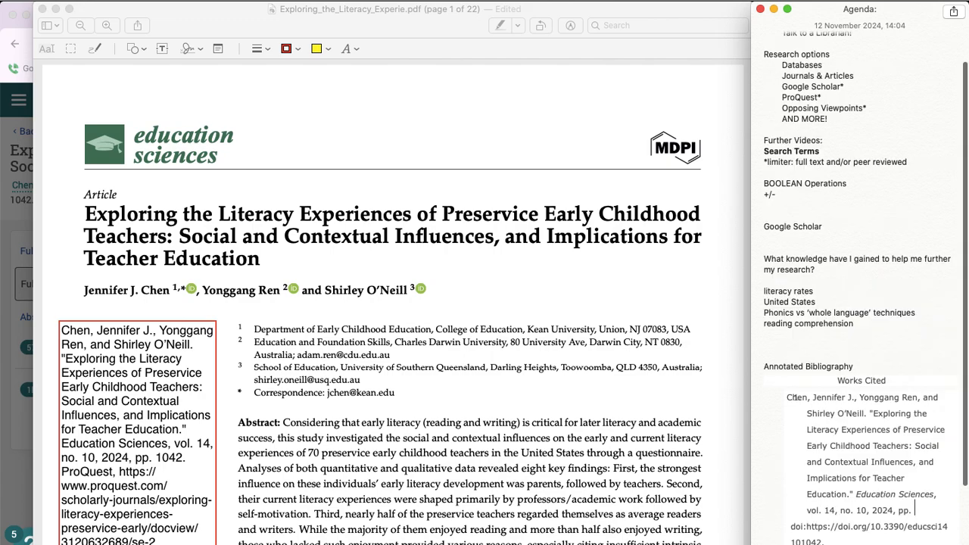
pyautogui.scroll(-3, 805, 346)
pyautogui.press('BackSpace')
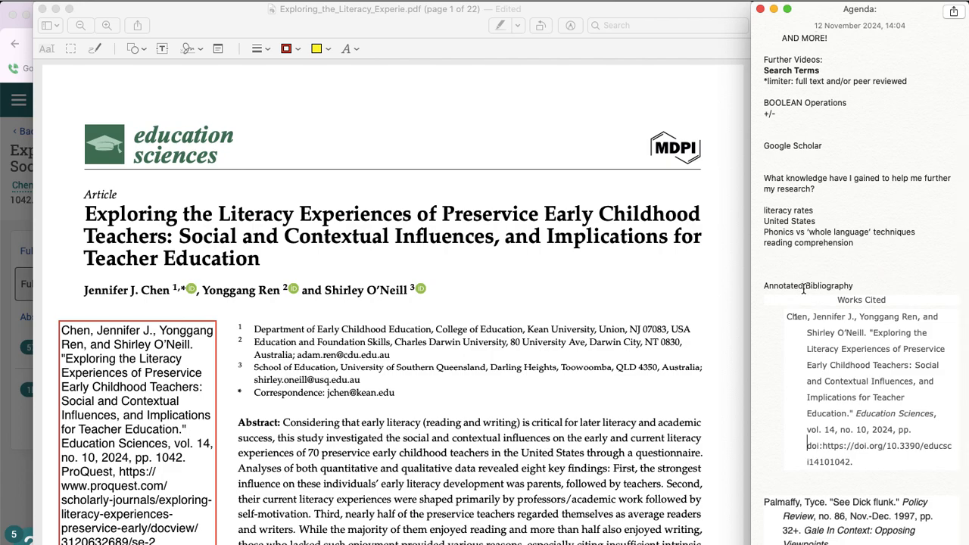
pyautogui.scroll(-1, 803, 310)
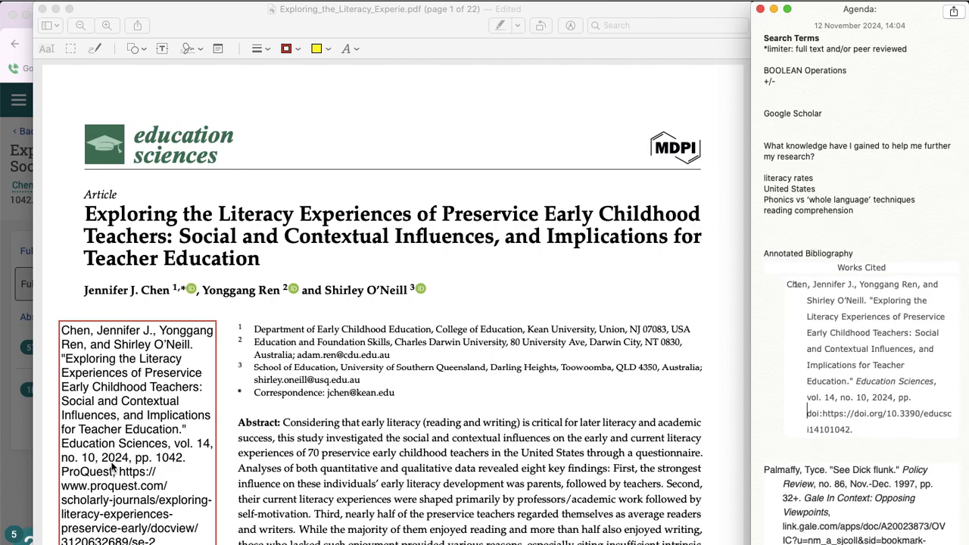
# Step: In the PDF's citation text box, delete "ProQuest," and the ProQuest web address between "pp. 1042." and the DOI
pyautogui.scroll(-4, 133, 407)
pyautogui.doubleClick(140, 382)
pyautogui.moveTo(118, 354); pyautogui.dragTo(156, 420)
pyautogui.press('BackSpace')
pyautogui.press('BackSpace')
pyautogui.press('BackSpace')
pyautogui.press('BackSpace')
pyautogui.press('BackSpace')
pyautogui.press('BackSpace')
pyautogui.press('BackSpace')
pyautogui.press('BackSpace')
pyautogui.press('BackSpace')
pyautogui.press('BackSpace')
pyautogui.press('BackSpace')
pyautogui.press('BackSpace')
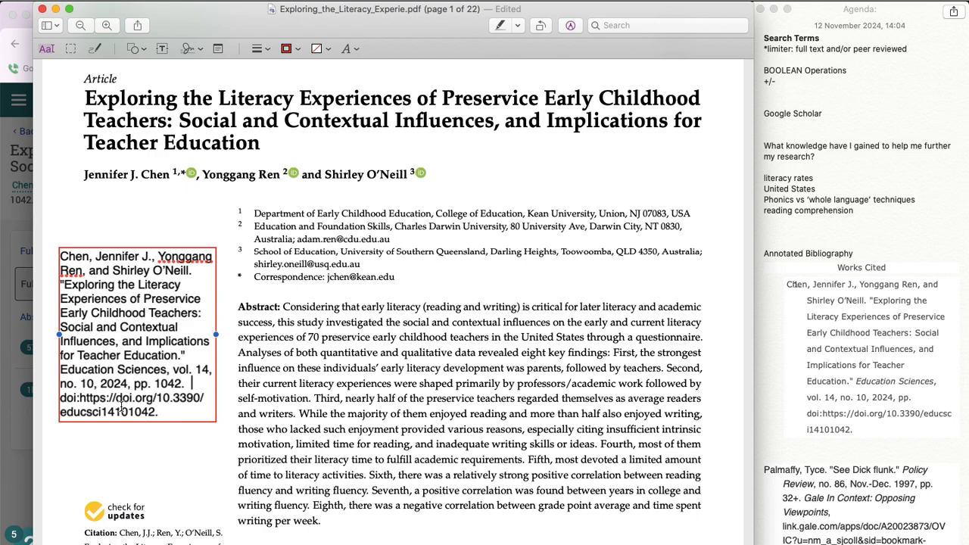
# Step: Remove the "doi:" prefix before the DOI link in the PDF's text box and finish editing the text
pyautogui.click(79, 397)
pyautogui.press('BackSpace')
pyautogui.press('BackSpace')
pyautogui.press('BackSpace')
pyautogui.press('BackSpace')
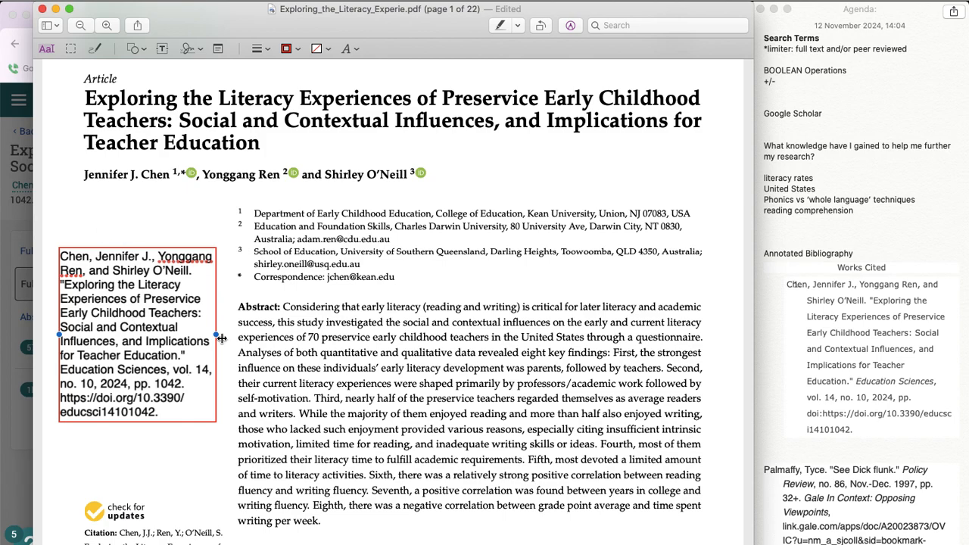
pyautogui.click(290, 176)
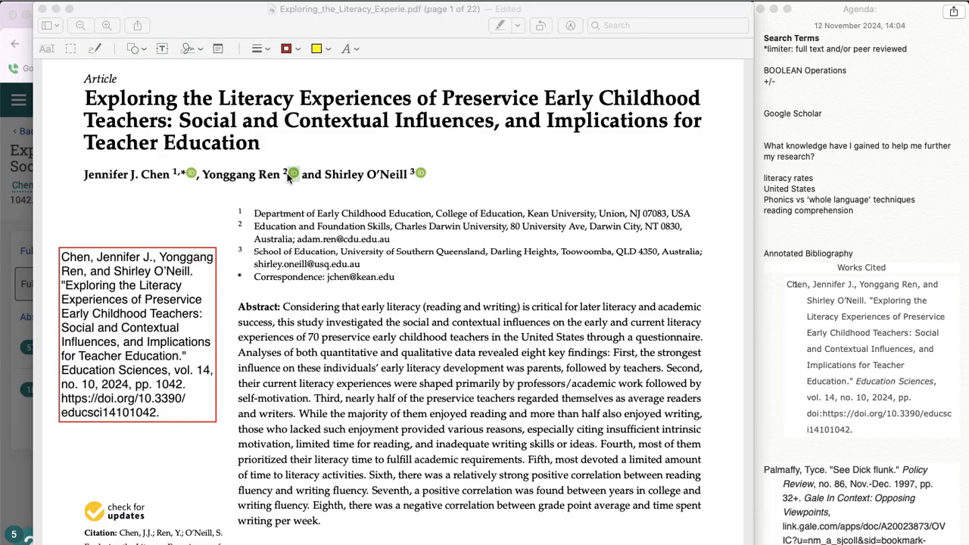
pyautogui.click(29, 15)
# Step: Look over page 1 of the article, covering its title, authors, abstract, keywords and introduction
pyautogui.scroll(2, 324, 241)
pyautogui.scroll(-5, 324, 242)
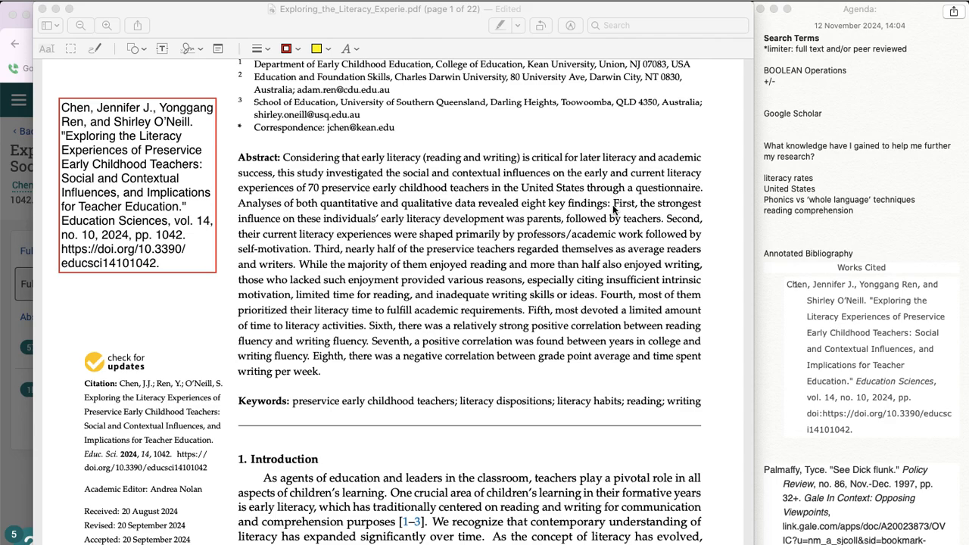
pyautogui.scroll(6, 440, 200)
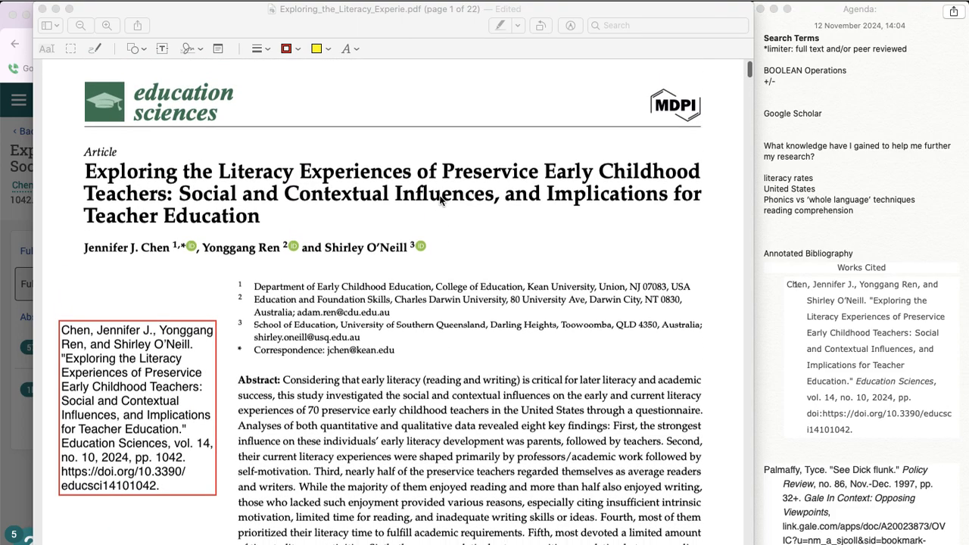
pyautogui.scroll(-2, 411, 301)
pyautogui.scroll(-1, 411, 302)
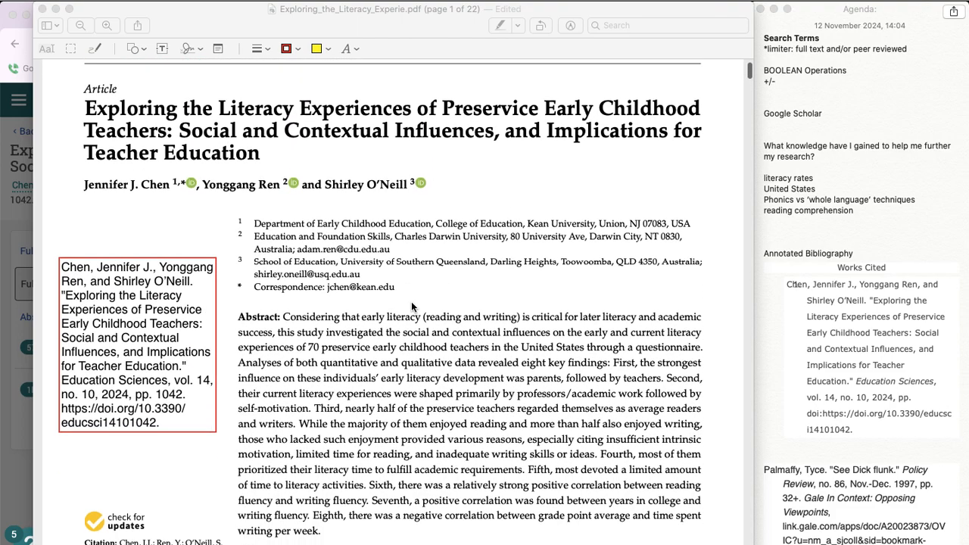
pyautogui.scroll(-2, 394, 341)
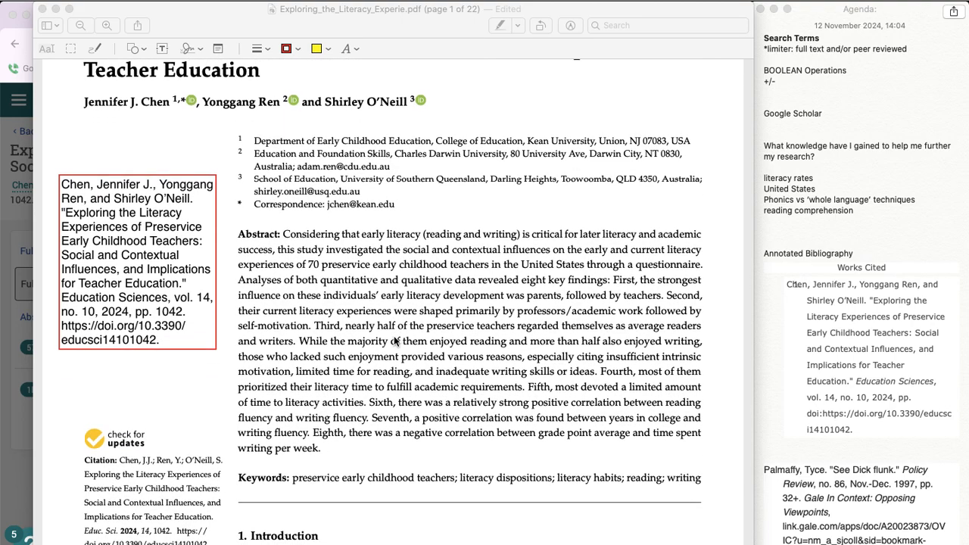
pyautogui.scroll(-3, 394, 342)
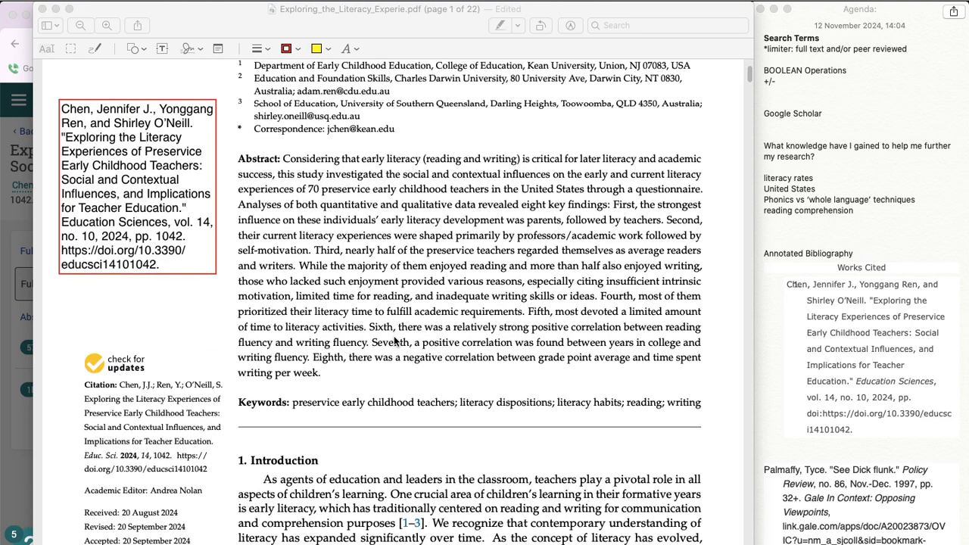
pyautogui.scroll(-2, 394, 342)
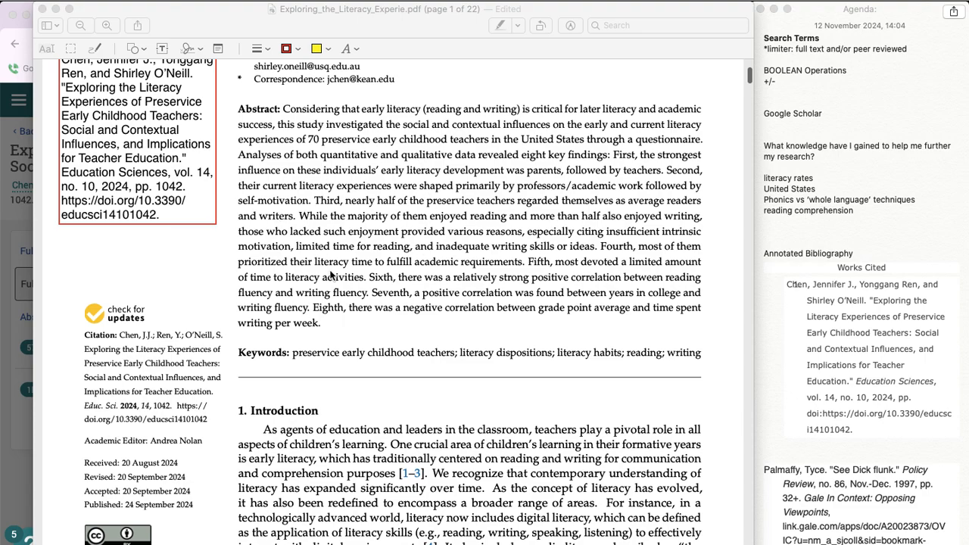
pyautogui.scroll(-10, 359, 316)
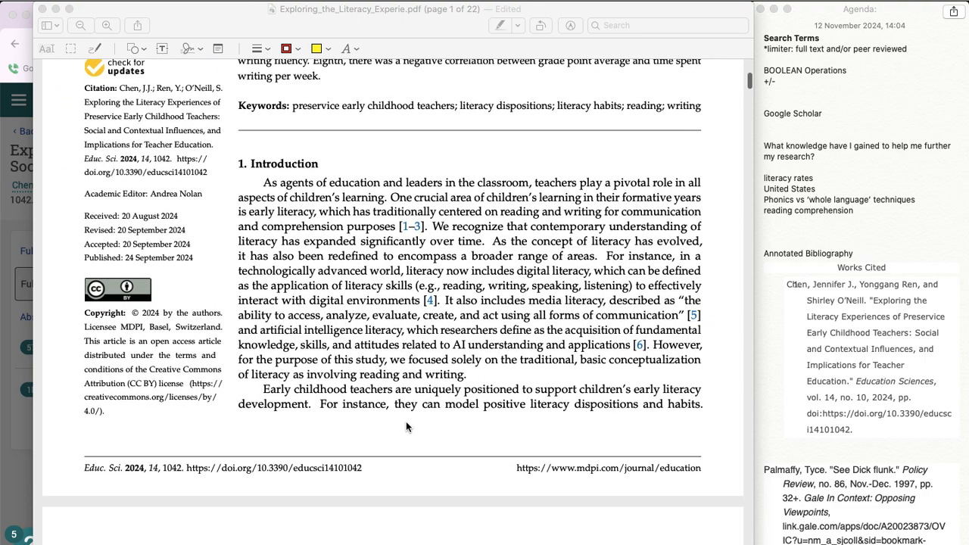
pyautogui.scroll(-2, 406, 426)
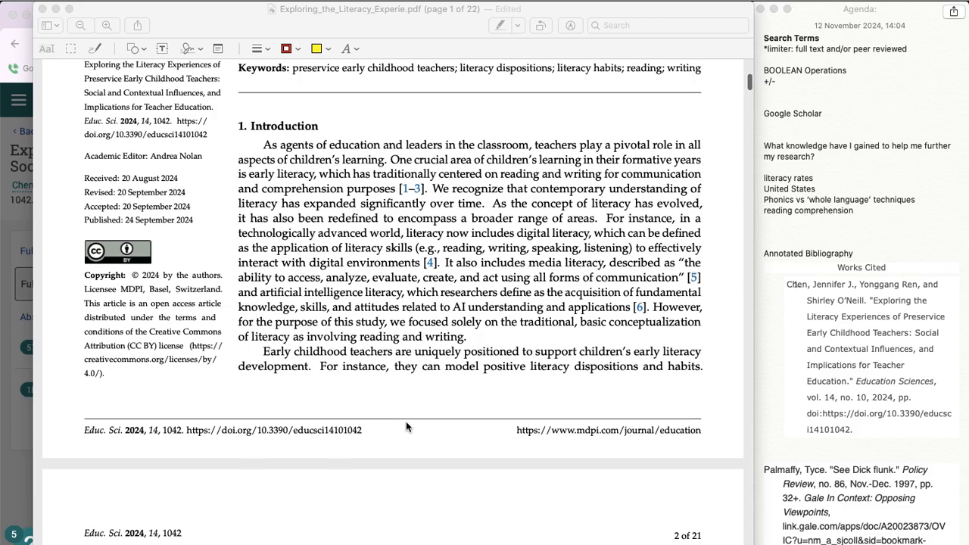
pyautogui.scroll(-1, 406, 423)
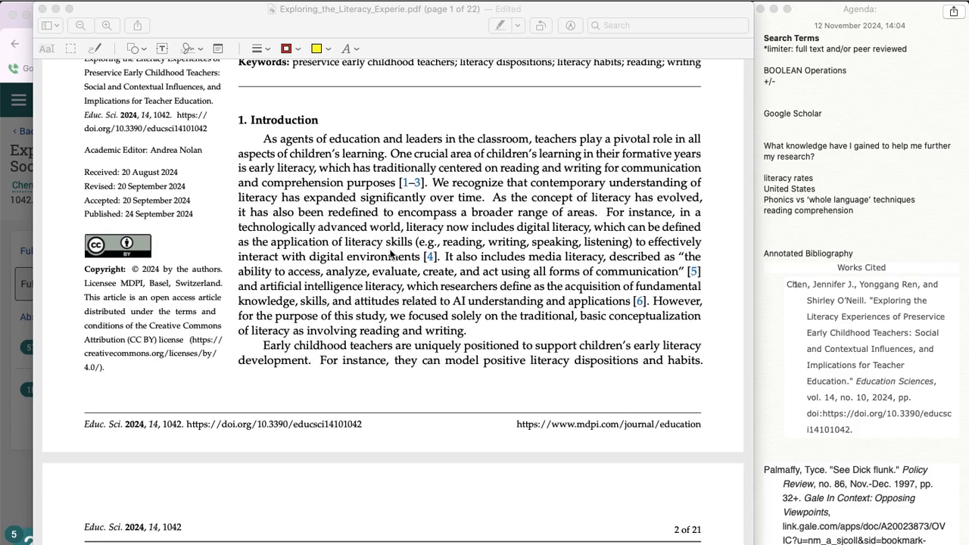
pyautogui.scroll(13, 390, 254)
# Step: Examine the numbered reference list at the end of the article, from its last entries back to the first
pyautogui.scroll(-20, 390, 254)
pyautogui.scroll(-20, 391, 255)
pyautogui.scroll(-20, 391, 255)
pyautogui.scroll(-20, 391, 254)
pyautogui.scroll(10, 390, 254)
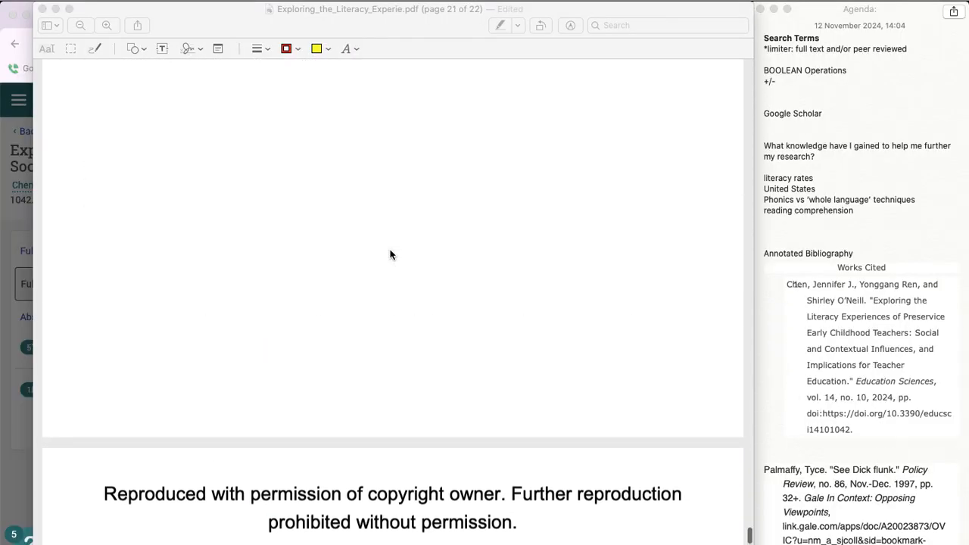
pyautogui.scroll(5, 391, 255)
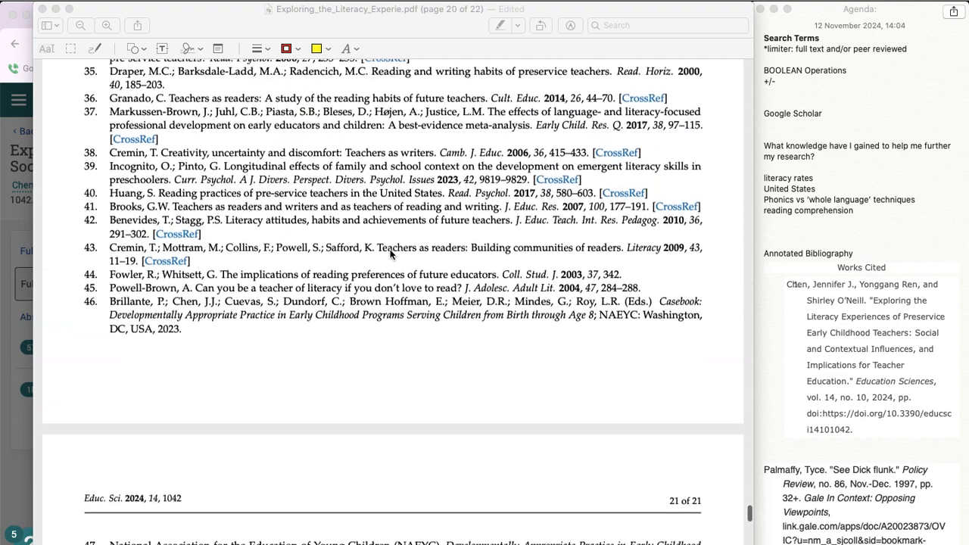
pyautogui.scroll(-8, 391, 254)
pyautogui.scroll(-3, 390, 254)
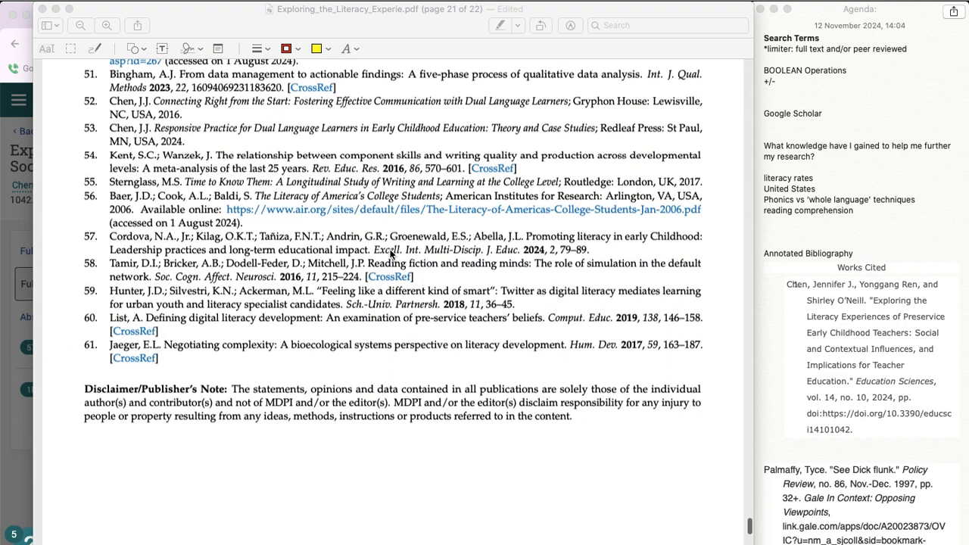
pyautogui.scroll(2, 390, 254)
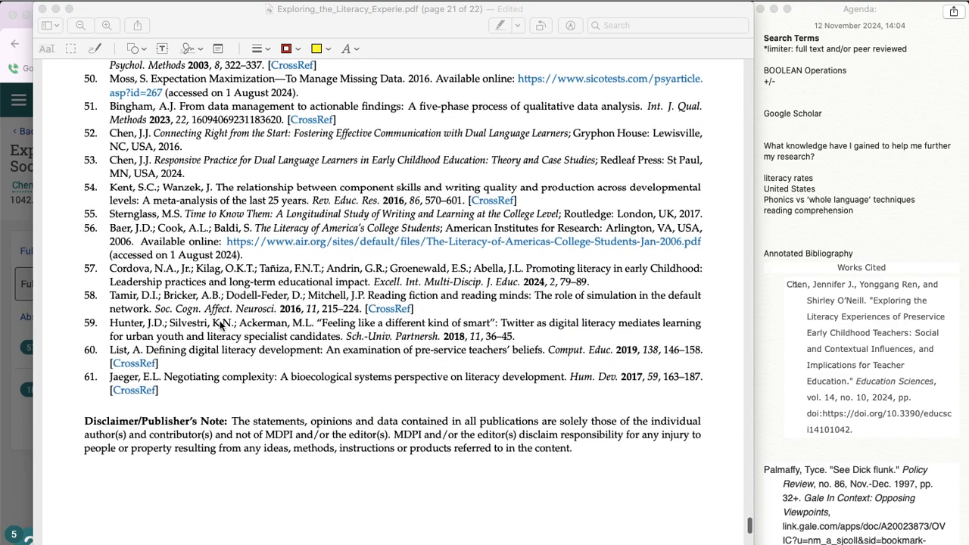
pyautogui.scroll(20, 228, 226)
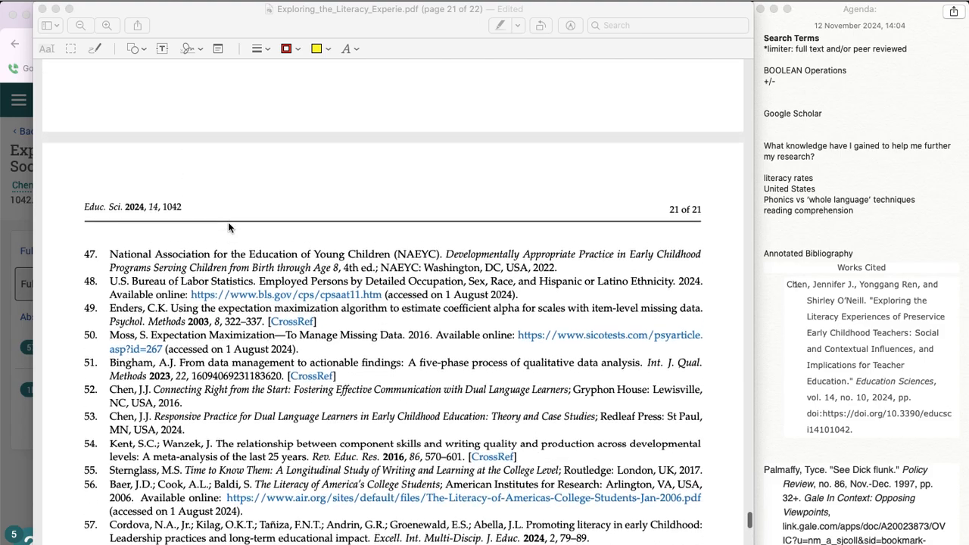
pyautogui.scroll(20, 229, 227)
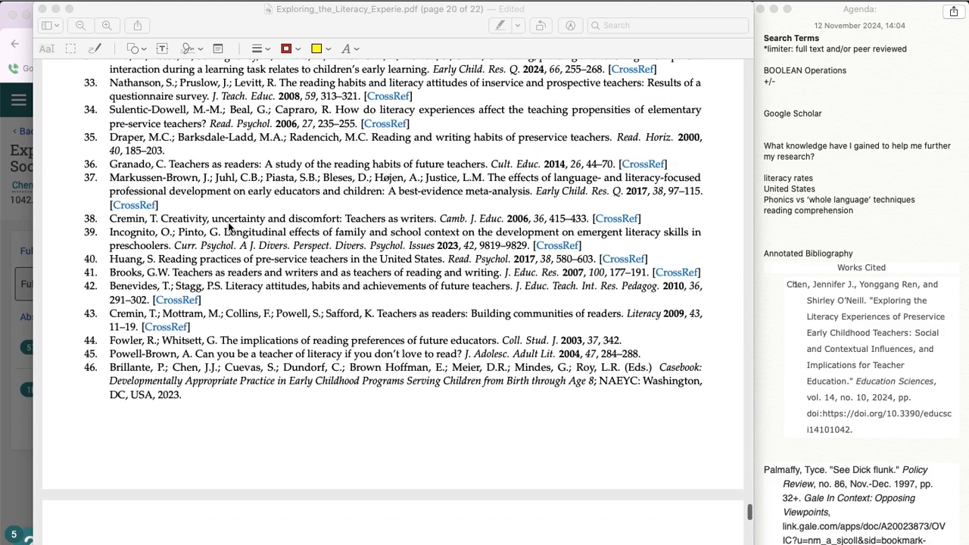
pyautogui.scroll(18, 228, 222)
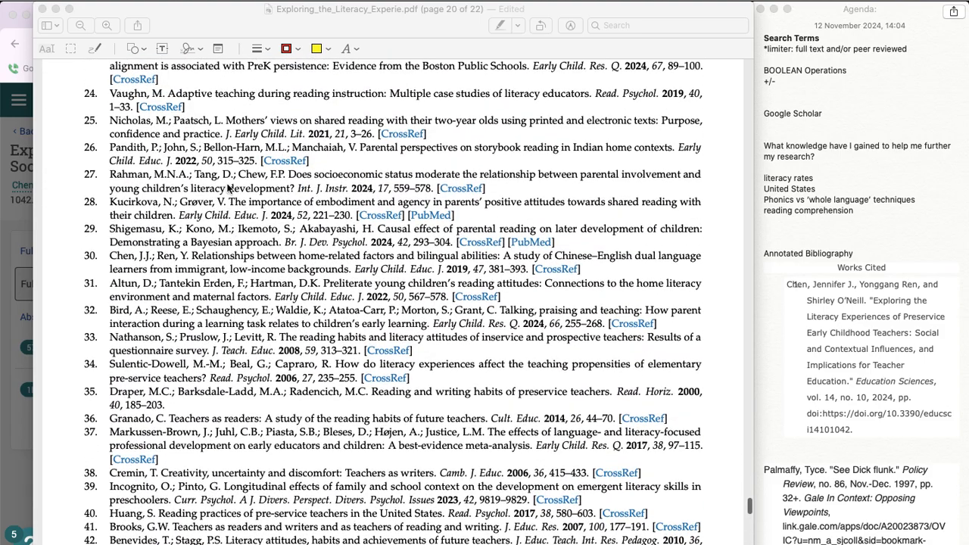
pyautogui.scroll(11, 229, 189)
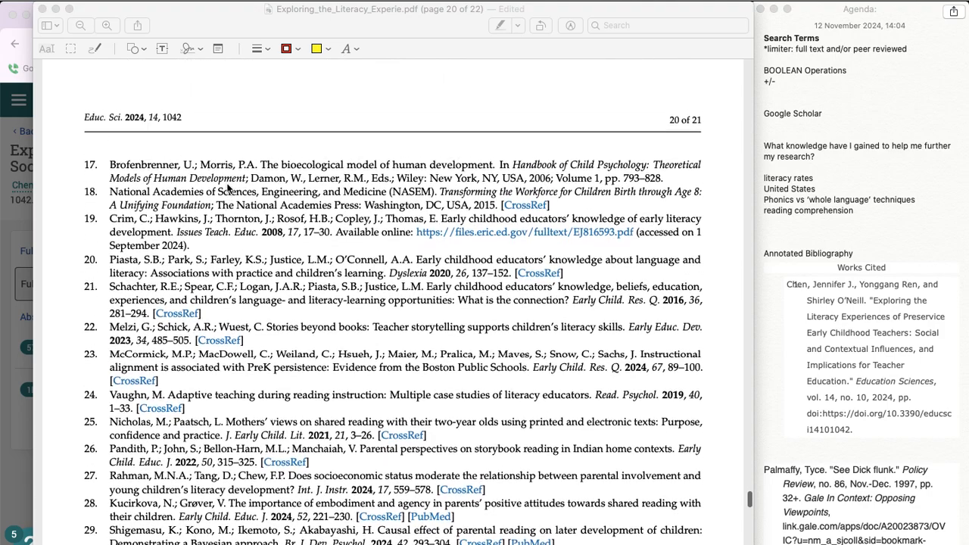
pyautogui.scroll(20, 154, 155)
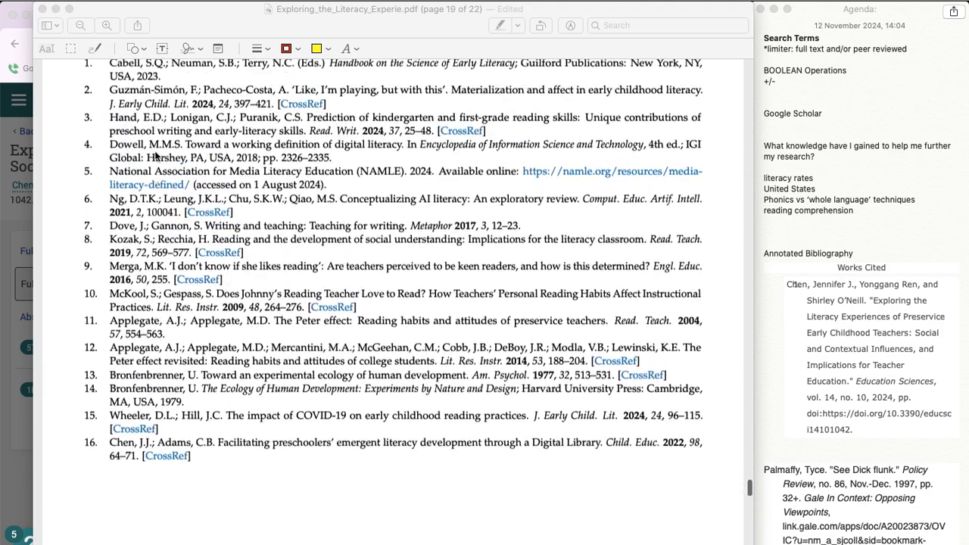
# Step: Select the text of reference 2 through its page range and look back through the questionnaire tables to the Conclusions section
pyautogui.scroll(2, 157, 154)
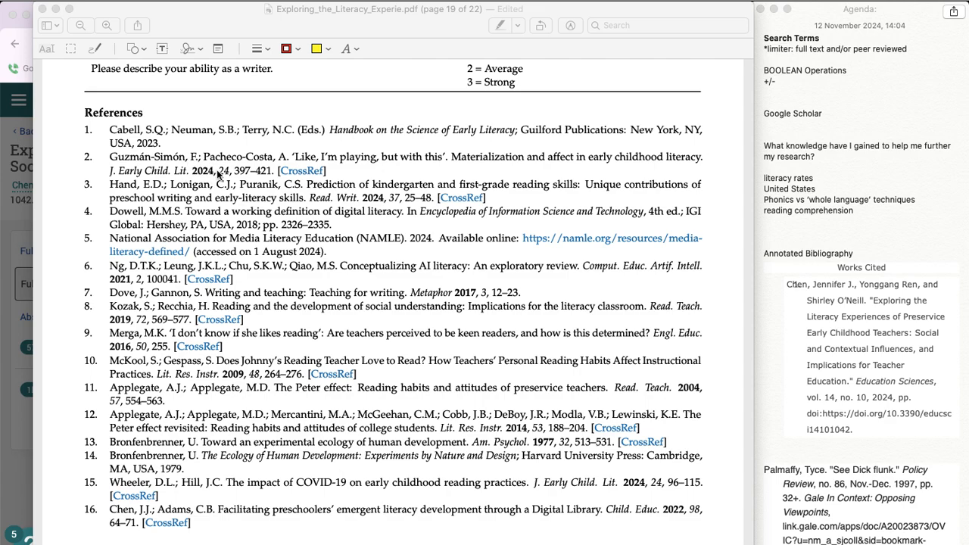
pyautogui.doubleClick(271, 172)
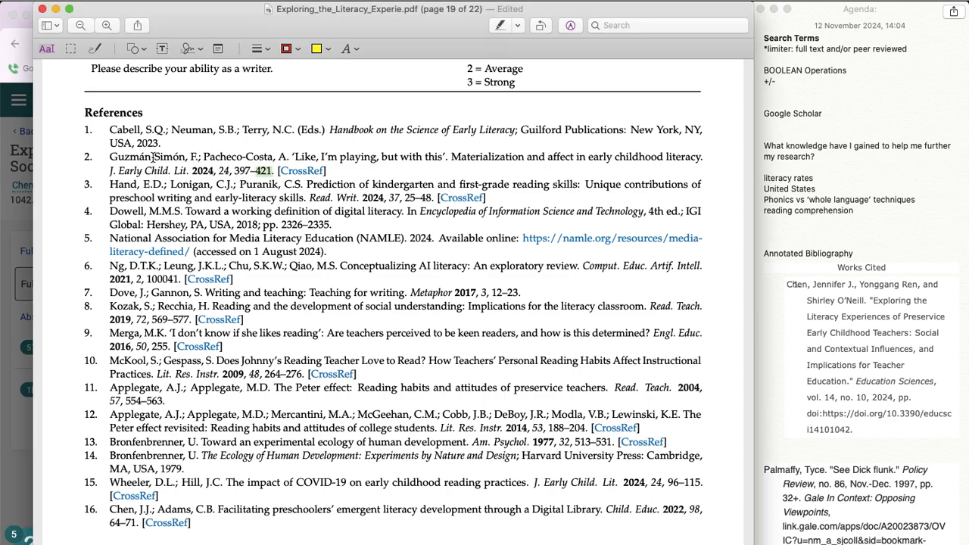
pyautogui.keyDown('shift'); pyautogui.click(111, 156); pyautogui.keyUp('shift')
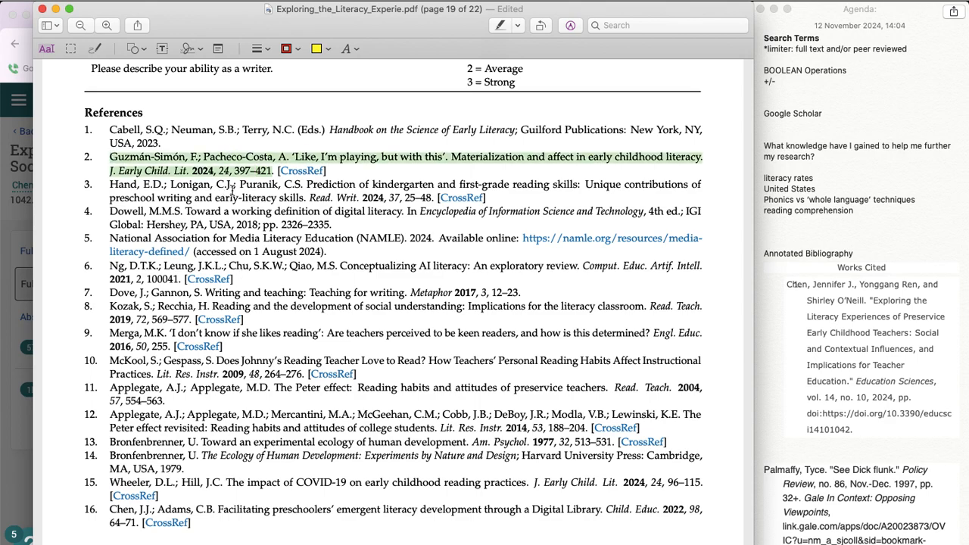
pyautogui.scroll(3, 236, 204)
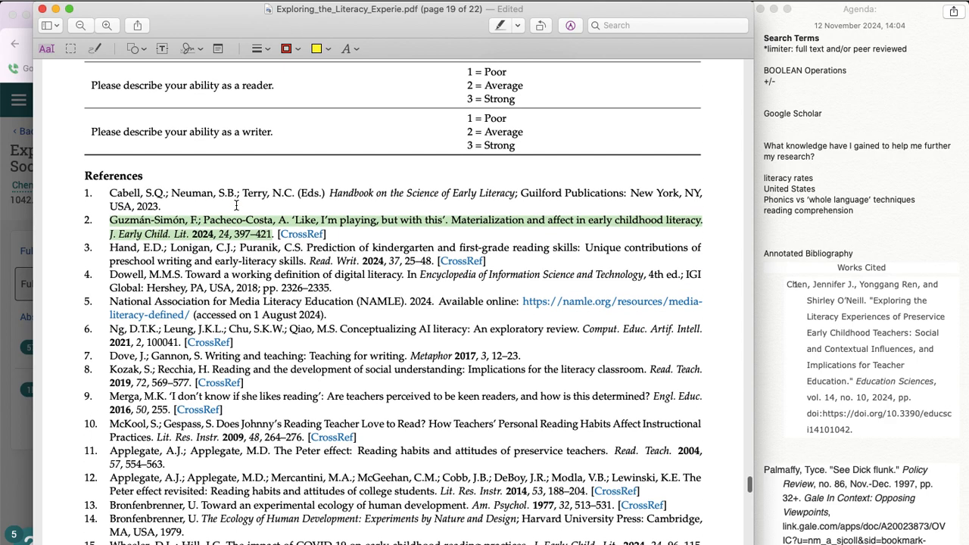
pyautogui.scroll(20, 280, 305)
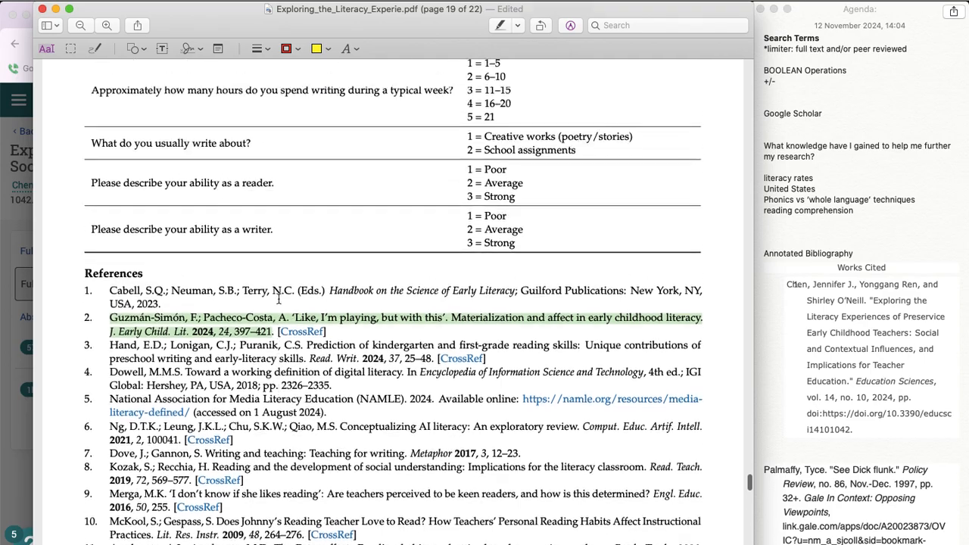
pyautogui.scroll(20, 279, 299)
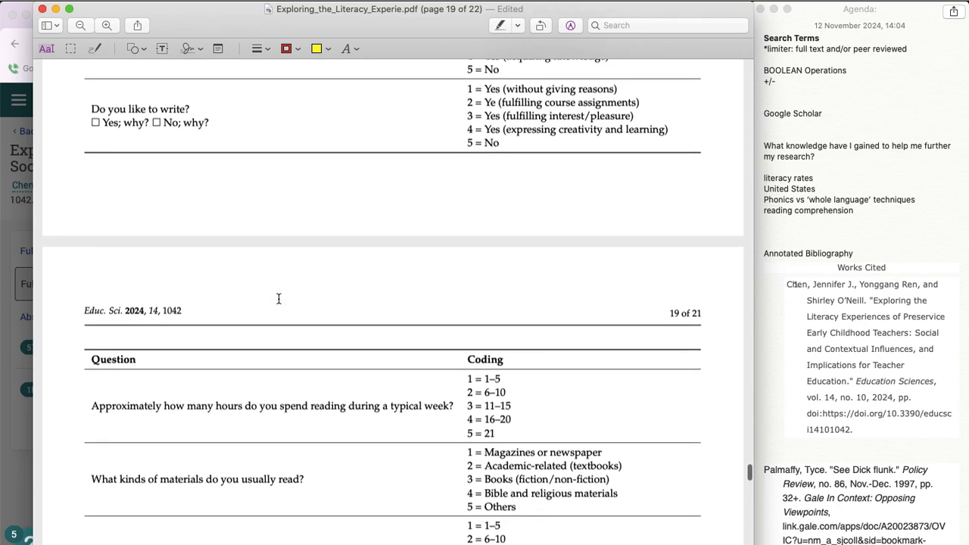
pyautogui.scroll(20, 278, 299)
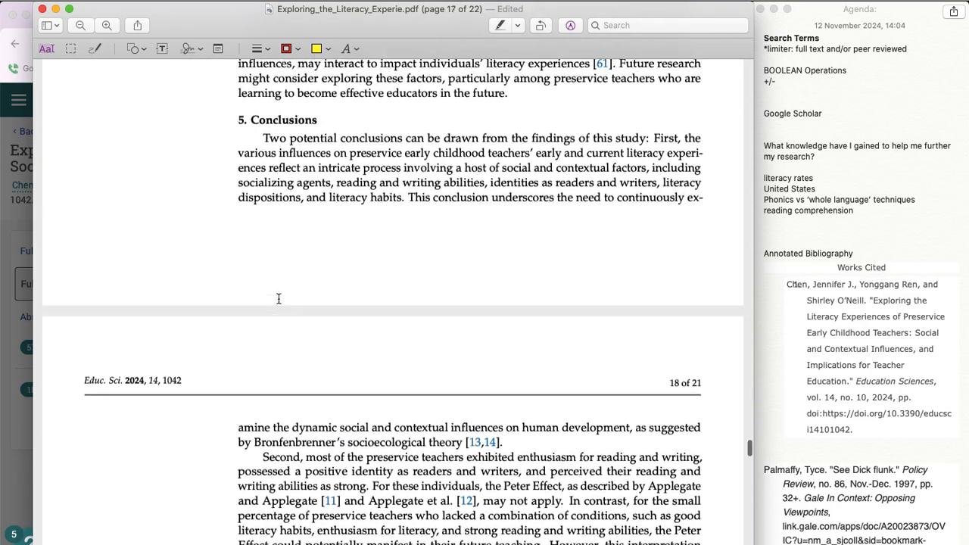
# Step: Draw a horizontal red line on page 1 underlining "Analyses of both quantitative and qualitative data revealed eight key findings:" in the abstract
pyautogui.scroll(-15, 278, 299)
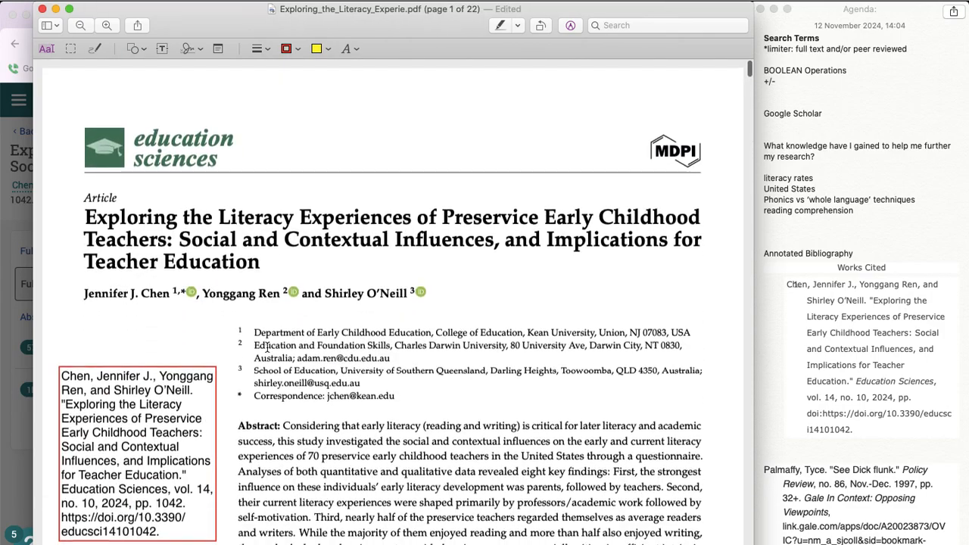
pyautogui.scroll(-12, 269, 328)
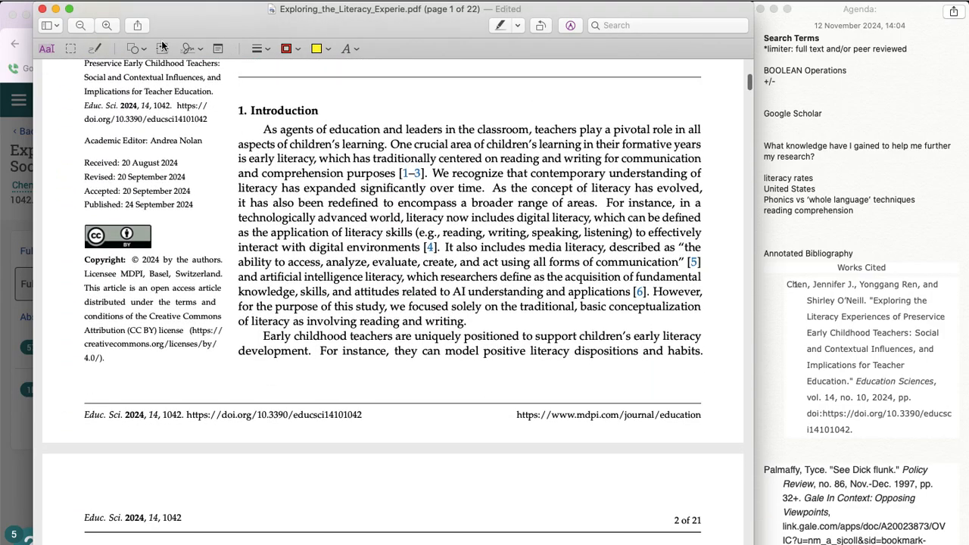
pyautogui.scroll(5, 196, 136)
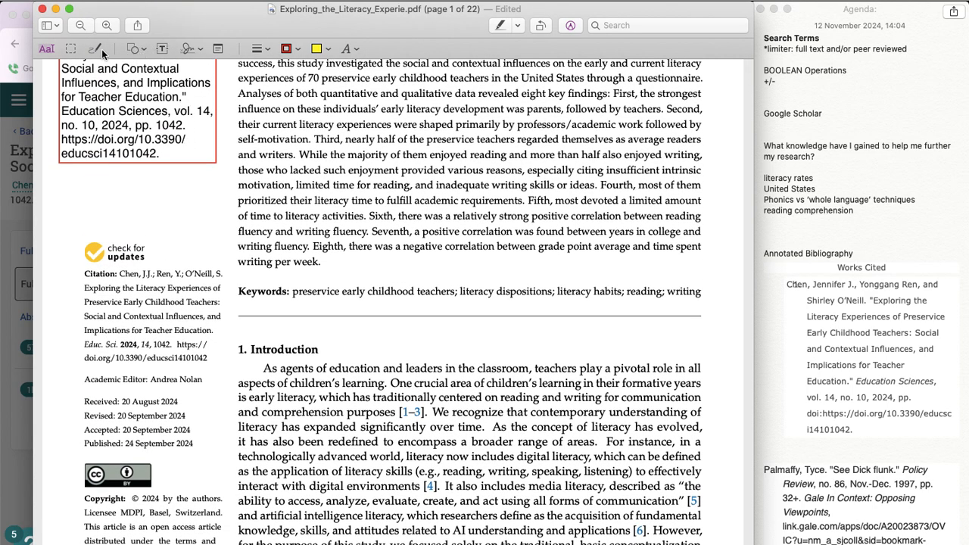
pyautogui.click(140, 52)
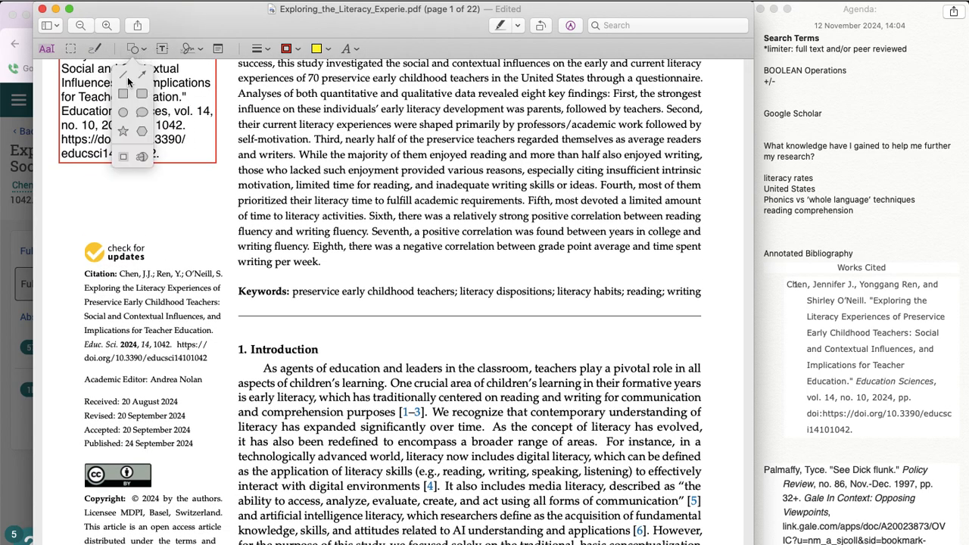
pyautogui.click(127, 76)
pyautogui.moveTo(427, 291)
pyautogui.mouseDown()
pyautogui.moveTo(483, 195)
pyautogui.moveTo(525, 159)
pyautogui.moveTo(497, 134)
pyautogui.mouseUp()
pyautogui.scroll(5, 498, 134)
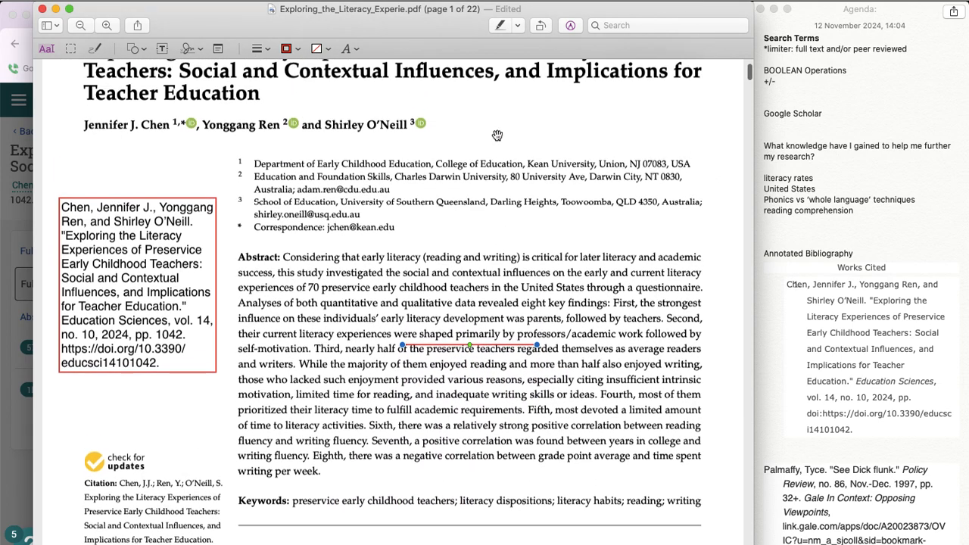
pyautogui.moveTo(490, 345)
pyautogui.mouseDown()
pyautogui.moveTo(439, 261)
pyautogui.moveTo(510, 433)
pyautogui.moveTo(473, 381)
pyautogui.moveTo(487, 296)
pyautogui.moveTo(561, 310)
pyautogui.mouseUp()
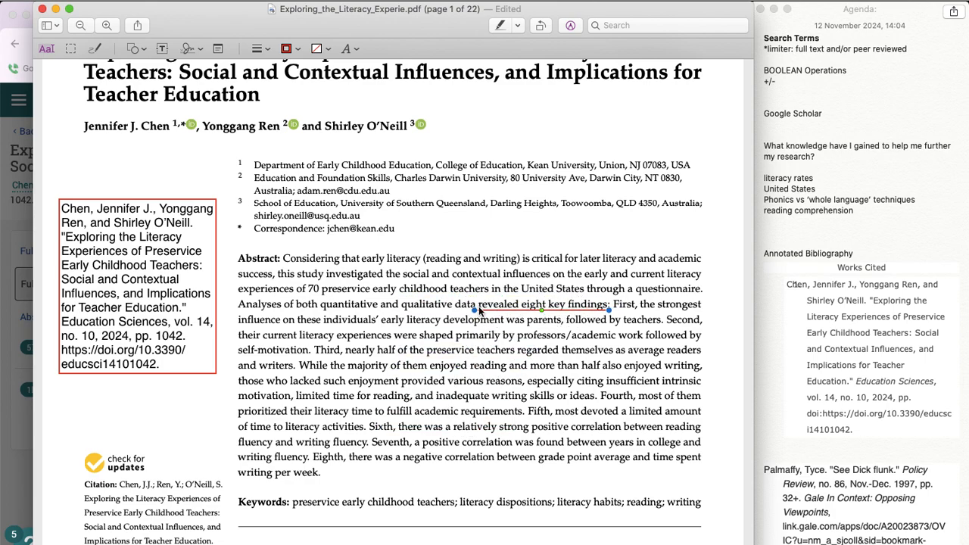
pyautogui.moveTo(475, 311); pyautogui.dragTo(234, 310)
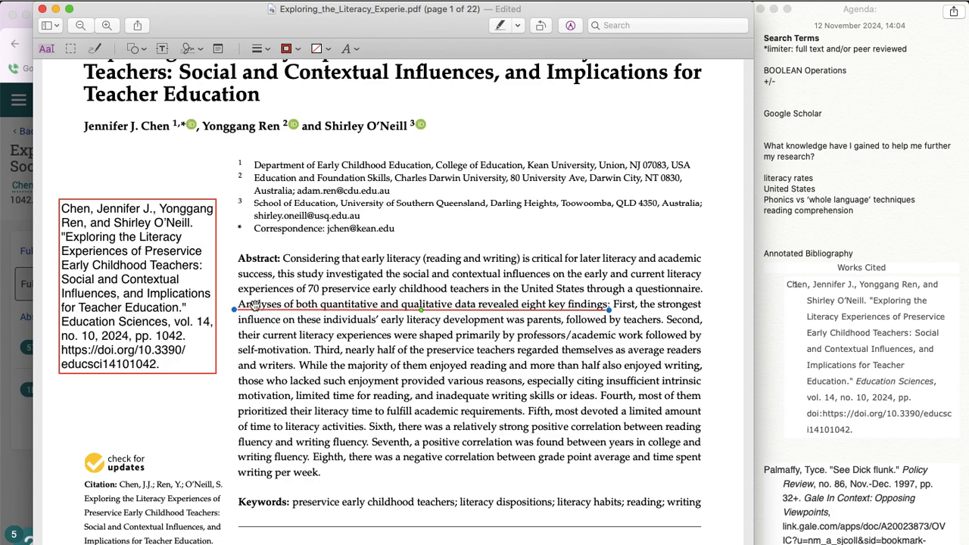
# Step: Paste a copy of the line, turn it vertical along the left edge of the abstract's eight findings, and save the PDF
pyautogui.press('super+v')
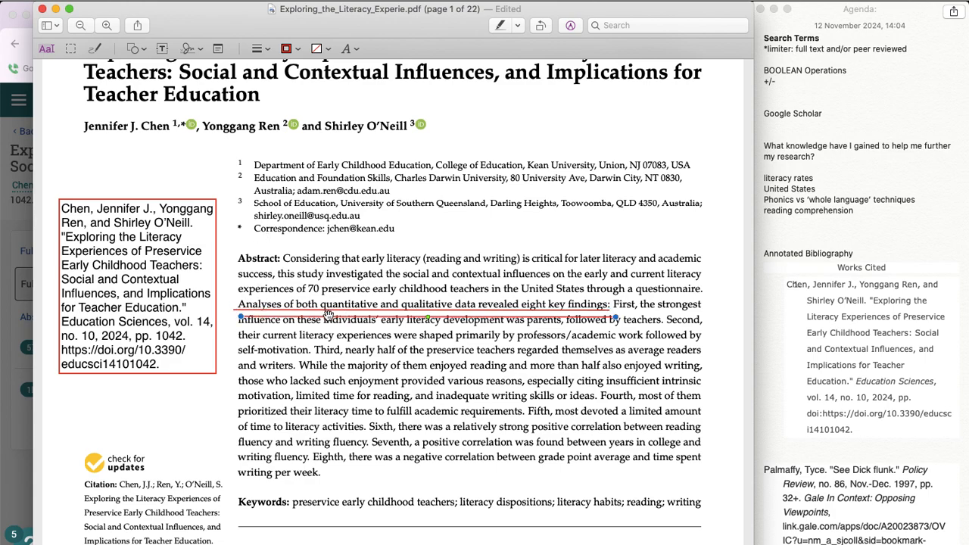
pyautogui.moveTo(614, 318); pyautogui.dragTo(242, 495)
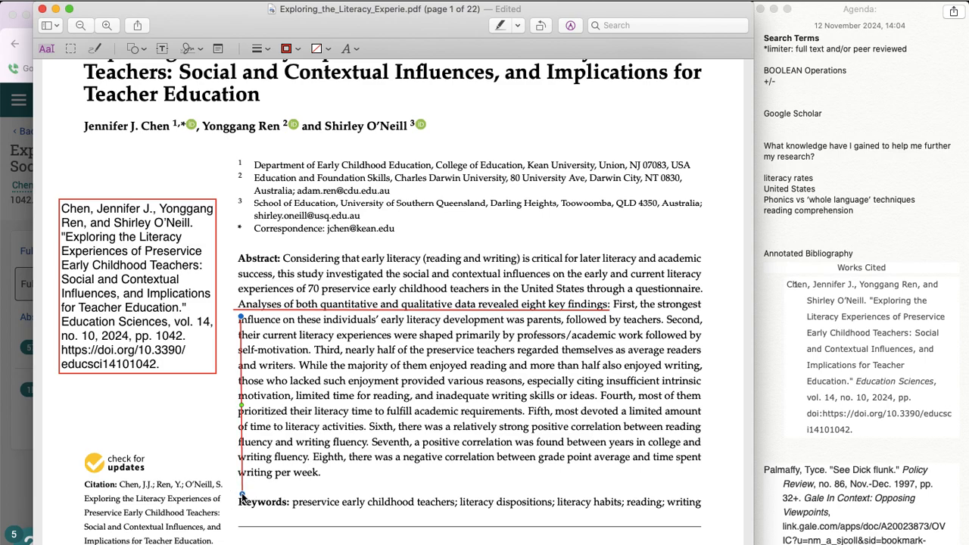
pyautogui.moveTo(242, 446); pyautogui.dragTo(233, 439)
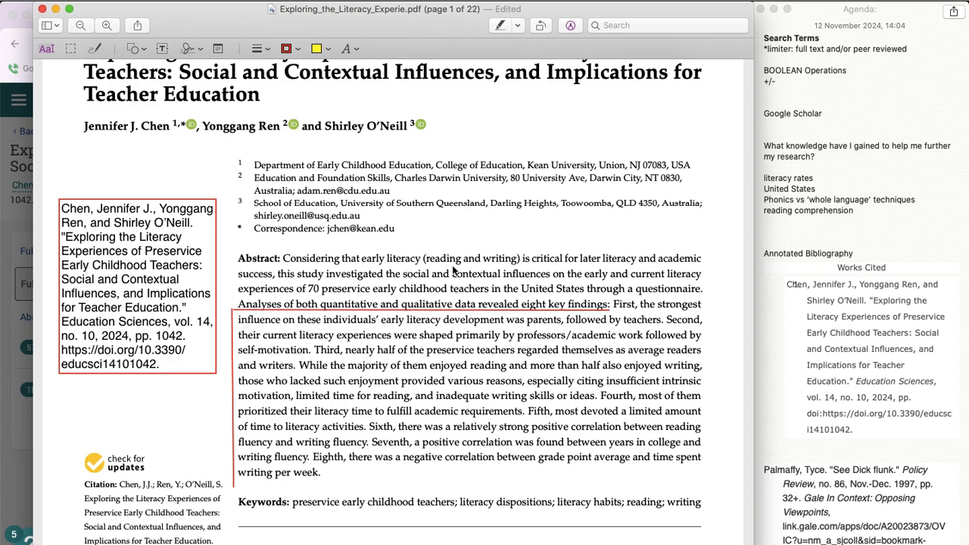
pyautogui.scroll(-10, 511, 333)
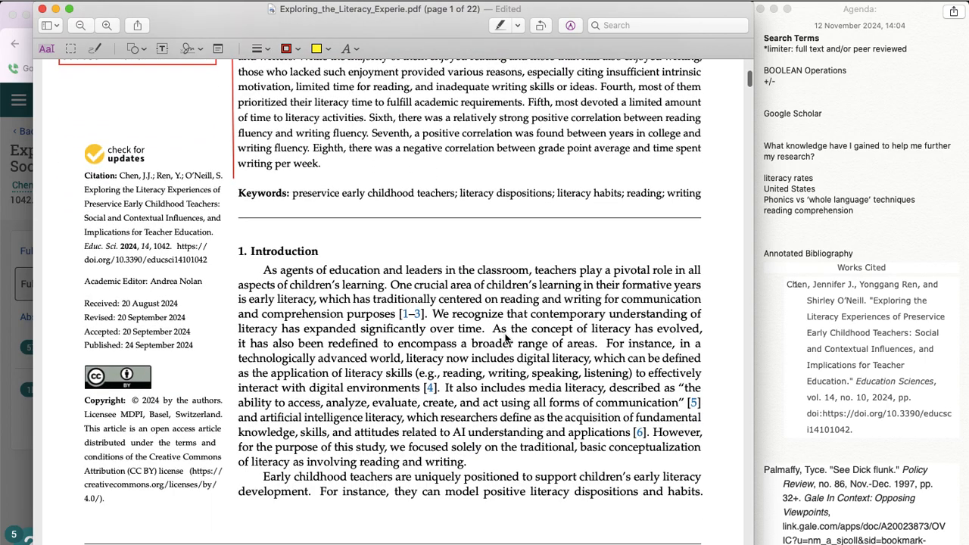
pyautogui.press('super+s')
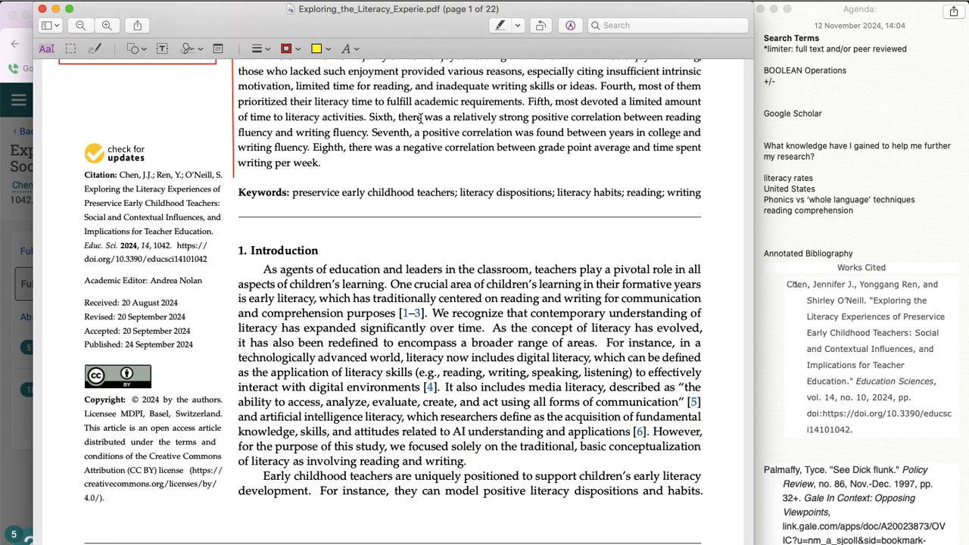